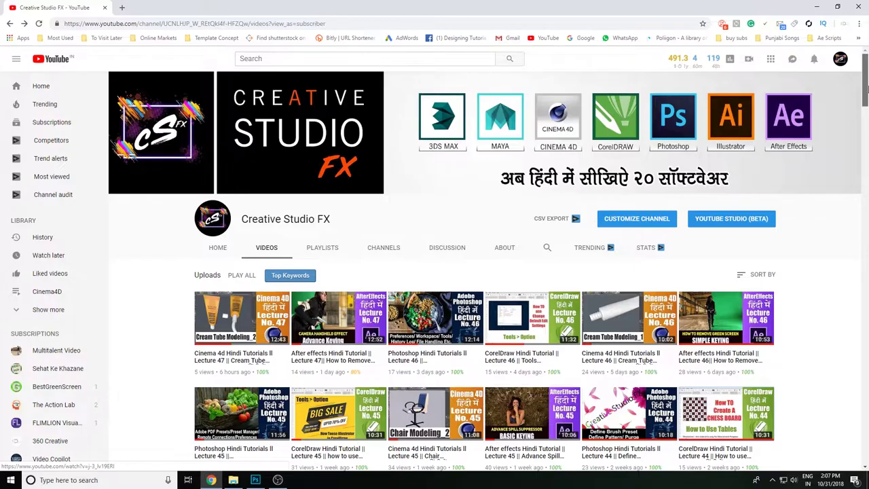
- Browse the channel's Playlists tab, return to its Videos, then minimize Chrome
mouse_move(867, 91)
left_mouse_down()
mouse_move(859, 304)
mouse_move(865, 80)
left_mouse_up()
left_click(322, 249)
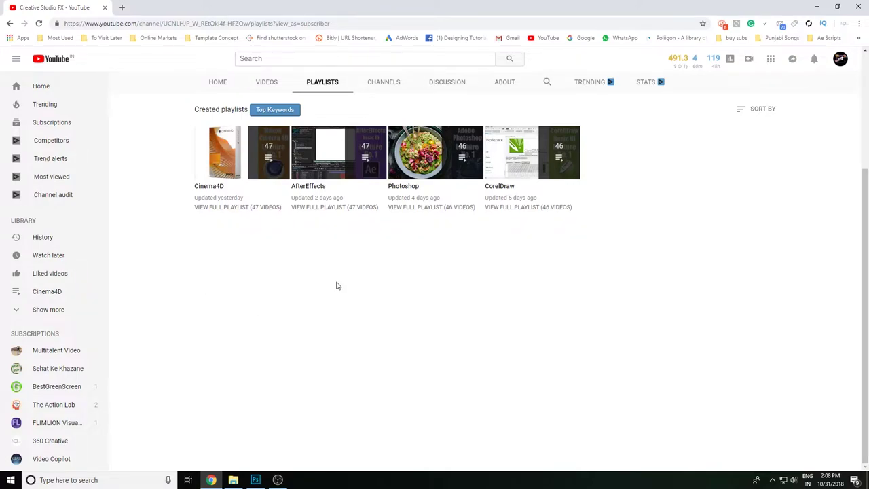
key("alt+Left")
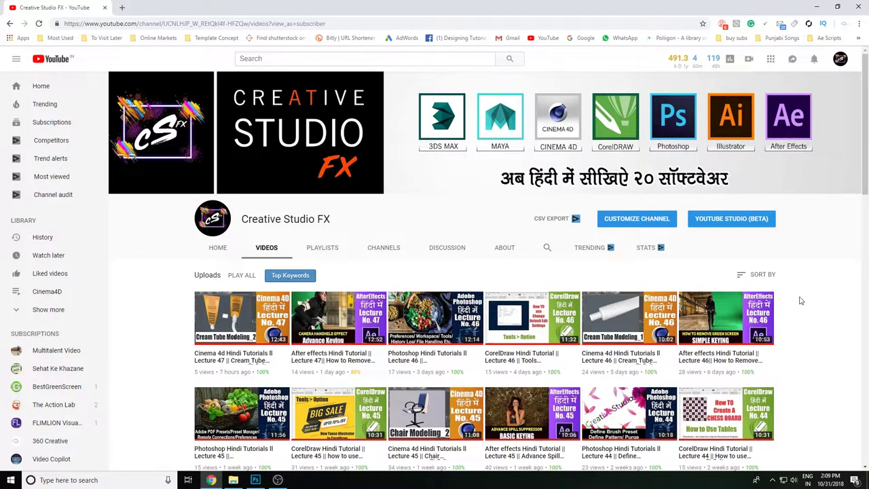
left_click(817, 7)
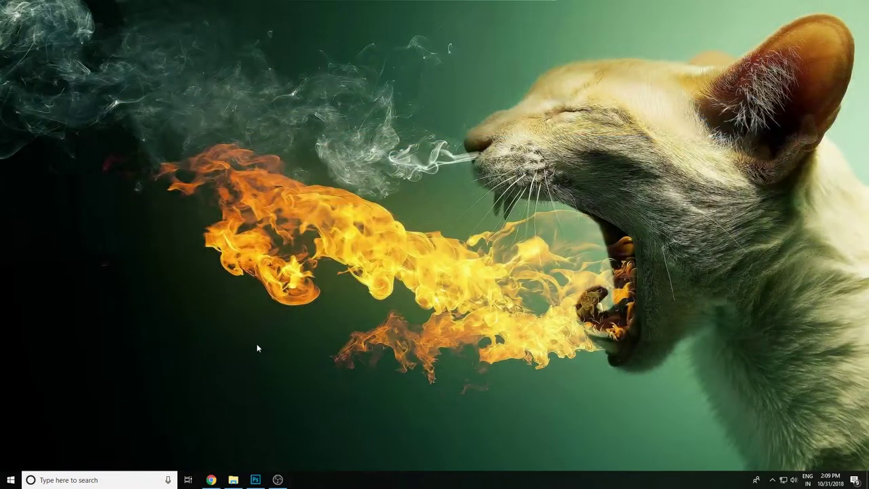
- Restore the Photoshop window with the girl-on-the-road photo and open the Edit menu
left_click(256, 480)
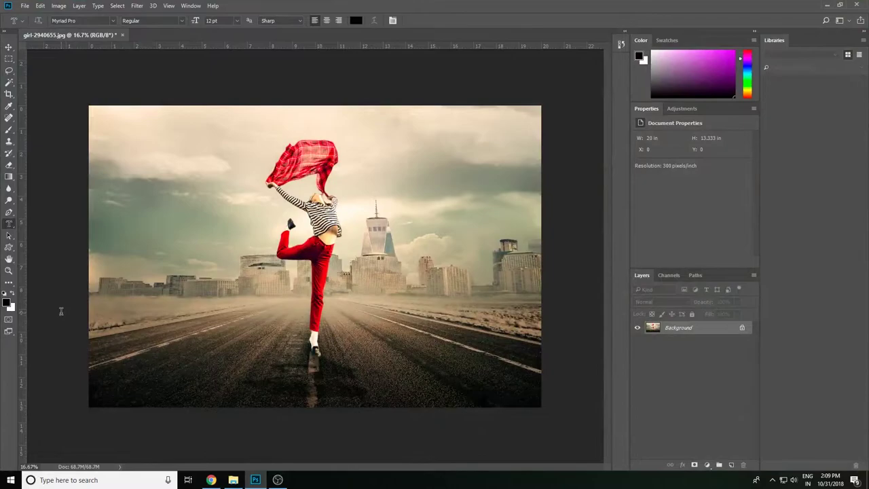
left_click(40, 6)
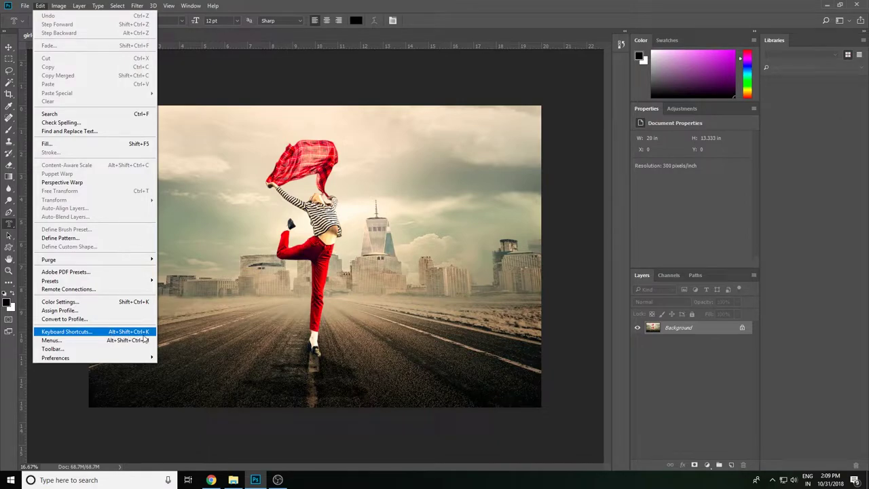
- Open Edit > Keyboard Shortcuts, move the dialog right, and expand the File group
left_click(87, 333)
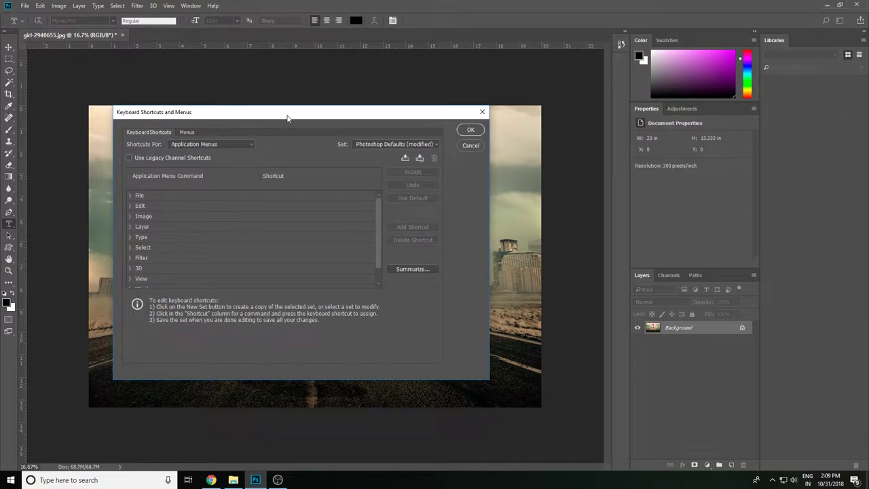
left_click_drag(287, 118, 431, 103)
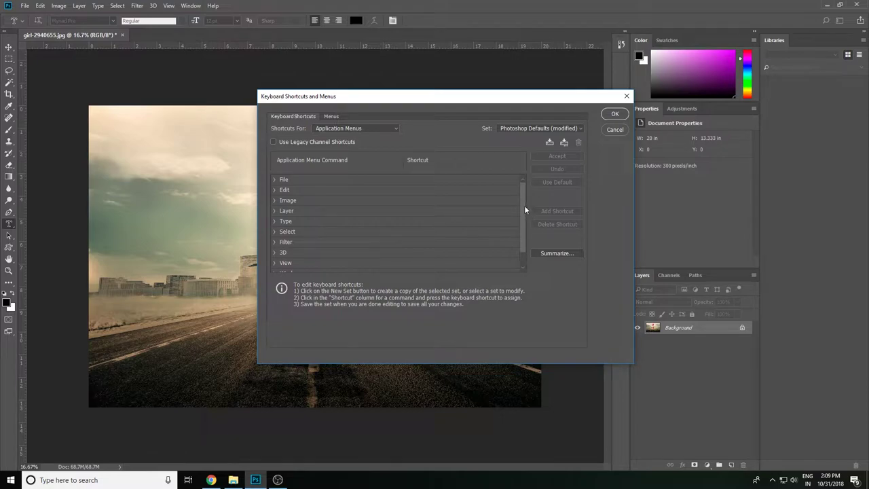
left_click_drag(525, 209, 522, 221)
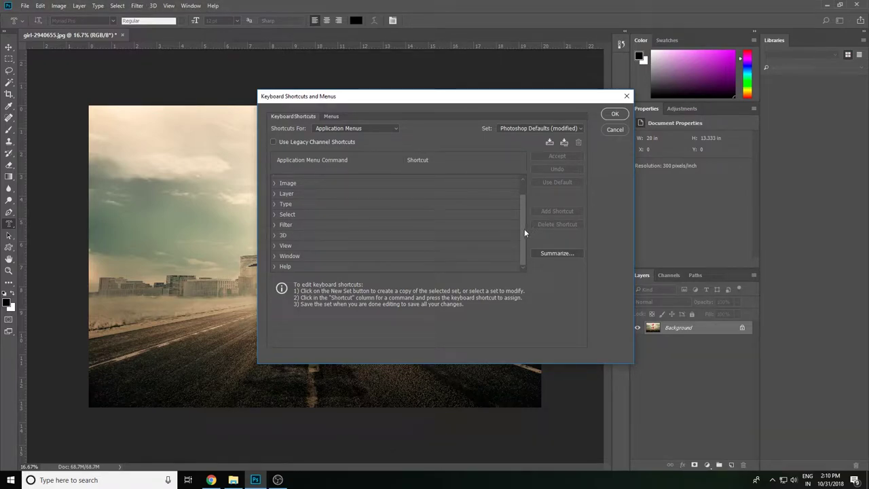
left_click_drag(525, 233, 519, 212)
left_click(275, 179)
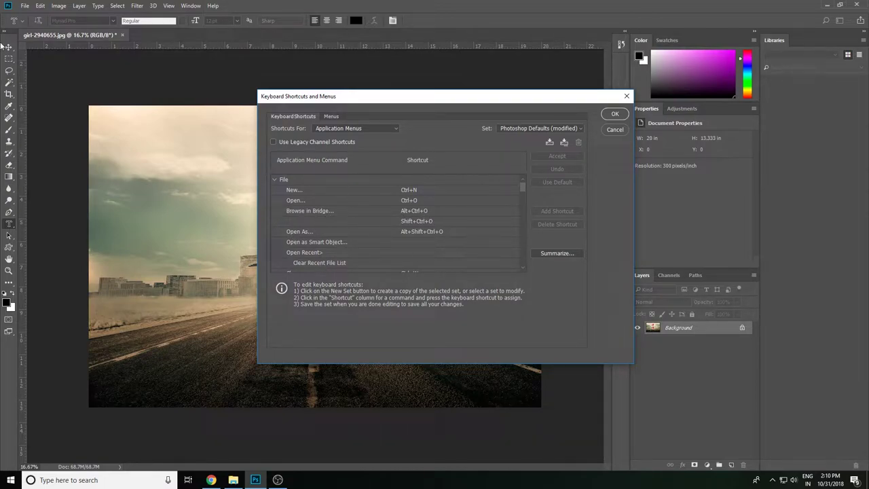
- Compare the File menu against the list, then select New's Ctrl+N shortcut for editing
left_click(25, 6)
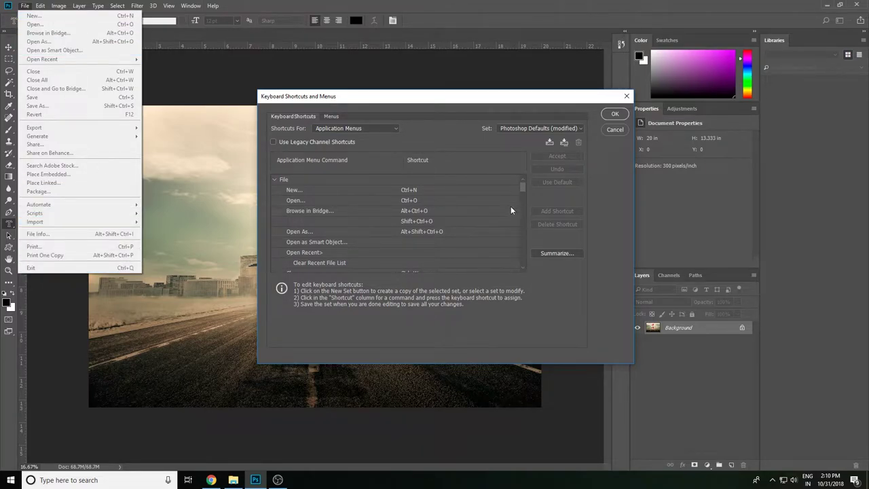
left_click_drag(524, 184, 522, 250)
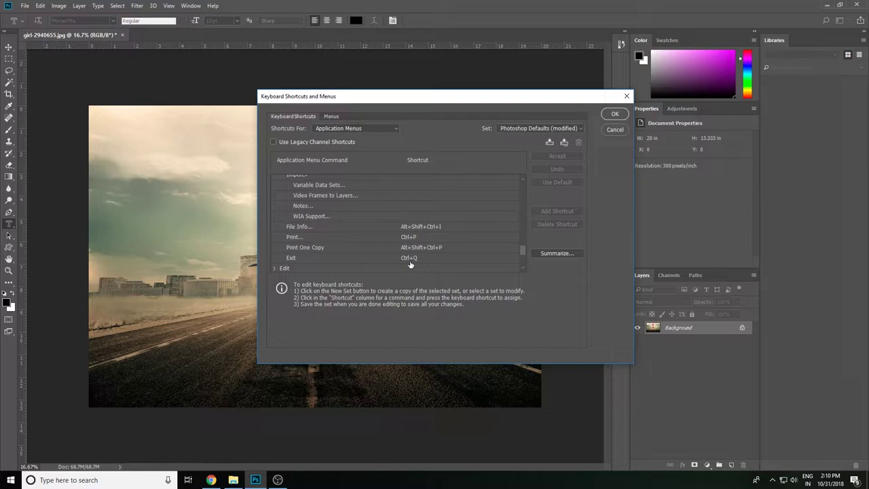
left_click_drag(525, 252, 526, 190)
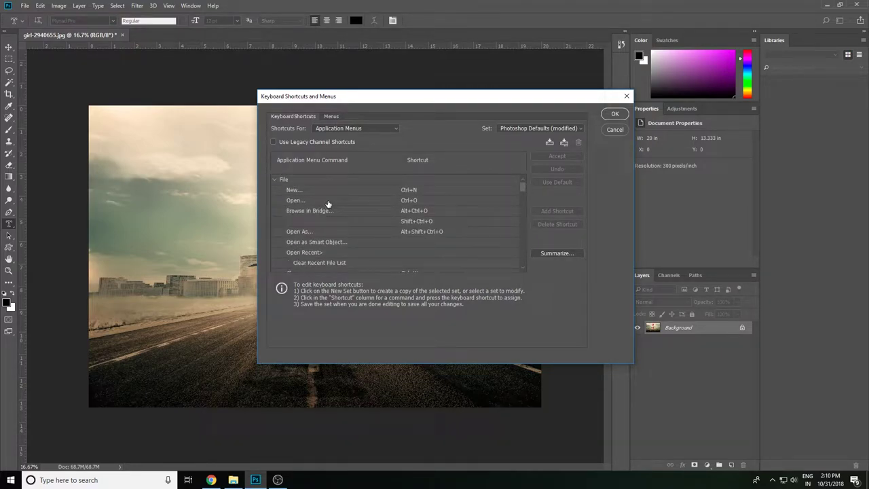
left_click(292, 192)
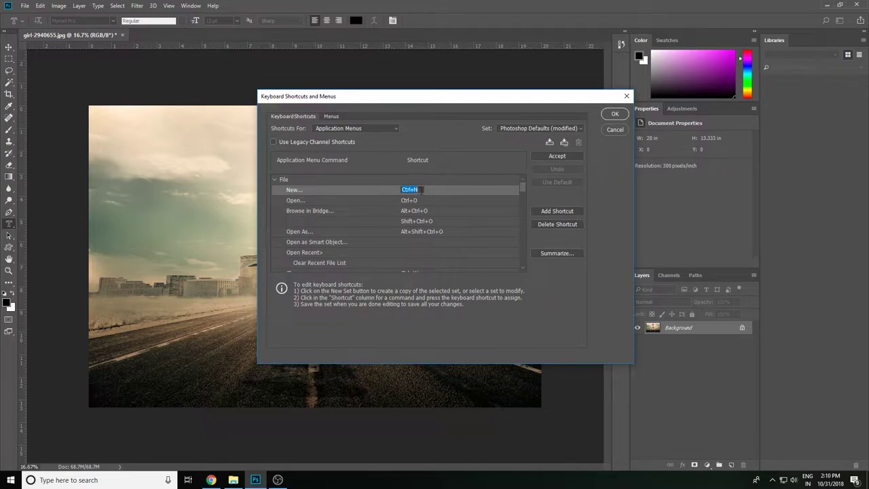
- Inspect the New, Open, Browse in Bridge and Open As shortcuts without changing them
left_click(405, 234)
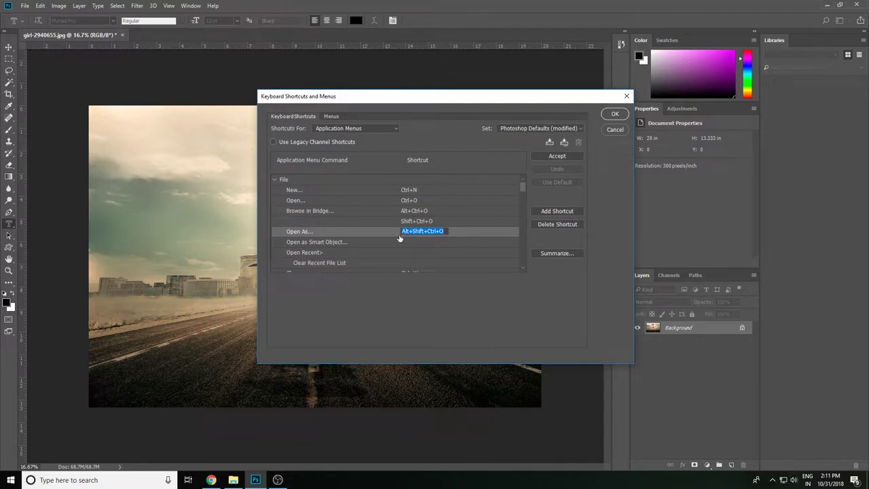
left_click(409, 193)
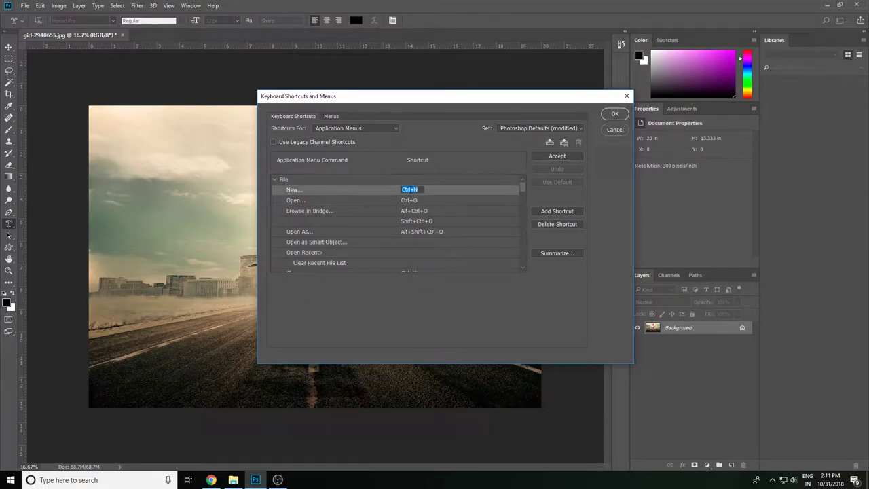
left_click(412, 203)
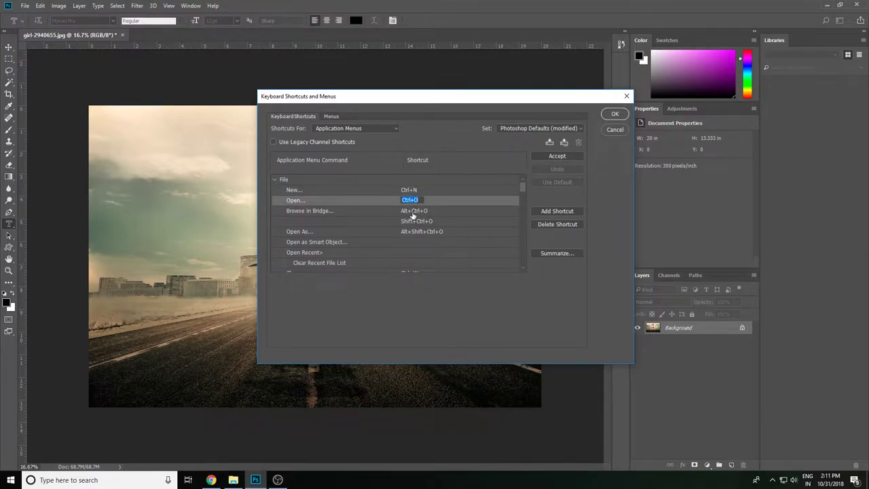
left_click(412, 212)
left_click(409, 192)
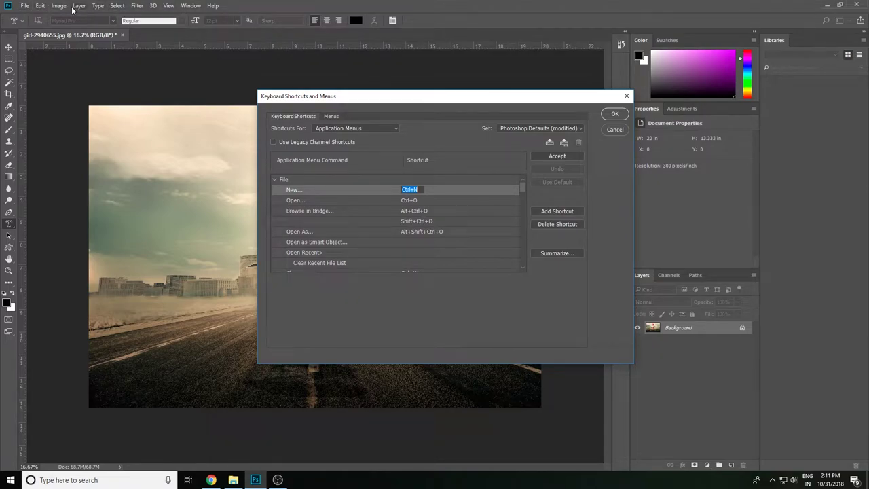
left_click(405, 199)
left_click(406, 190)
left_click(408, 201)
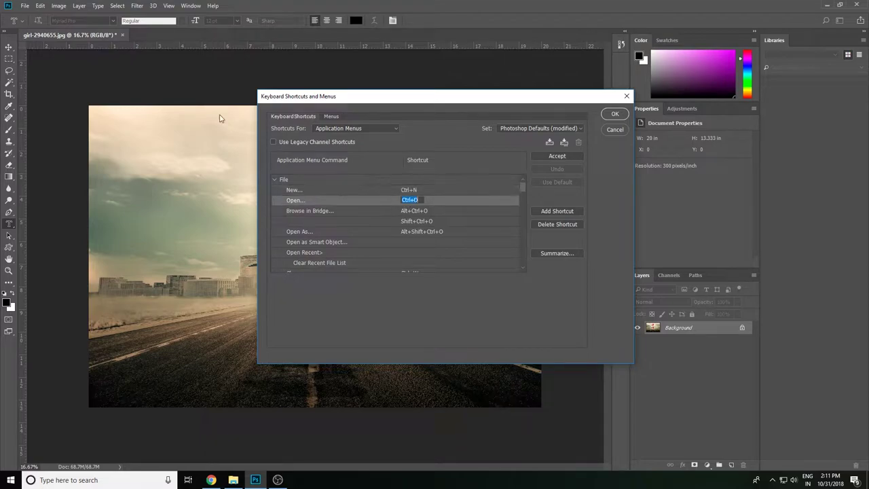
left_click(406, 212)
left_click(414, 222)
left_click(419, 232)
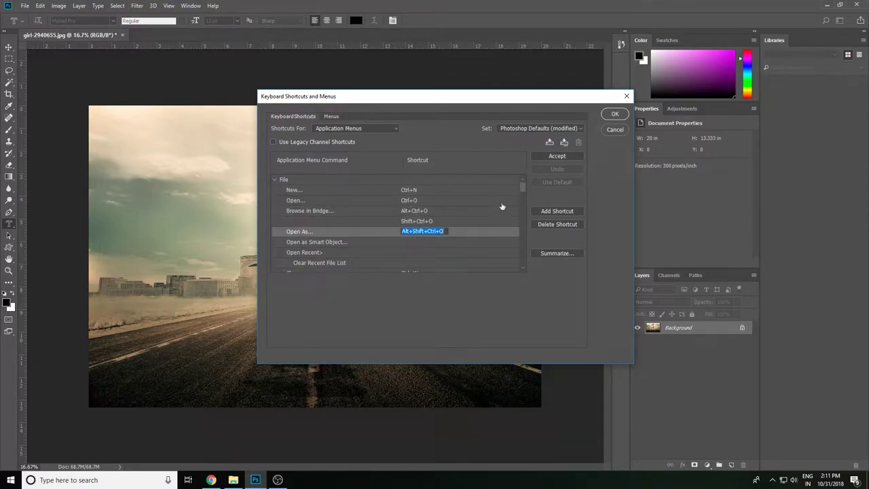
mouse_move(523, 187)
left_mouse_down()
mouse_move(523, 248)
mouse_move(522, 188)
left_mouse_up()
- Collapse File and check the Edit group's Undo/Redo and Step Forward shortcuts
left_click(275, 181)
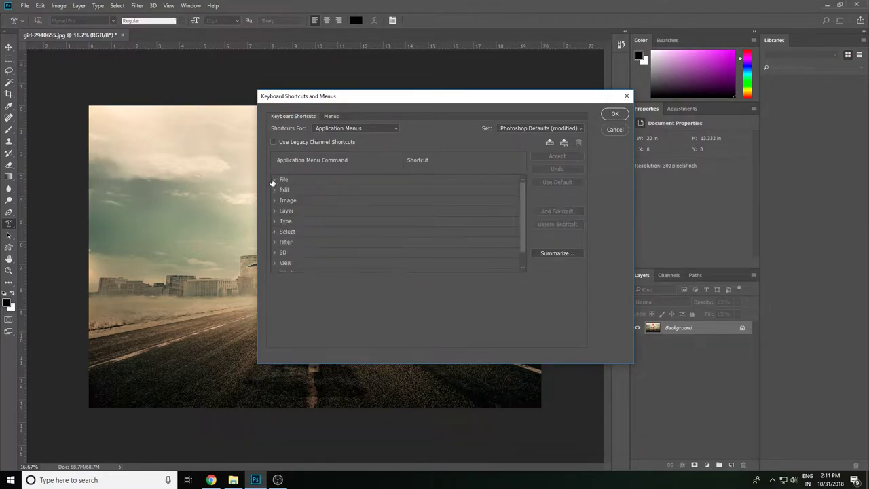
left_click(295, 190)
left_click(274, 190)
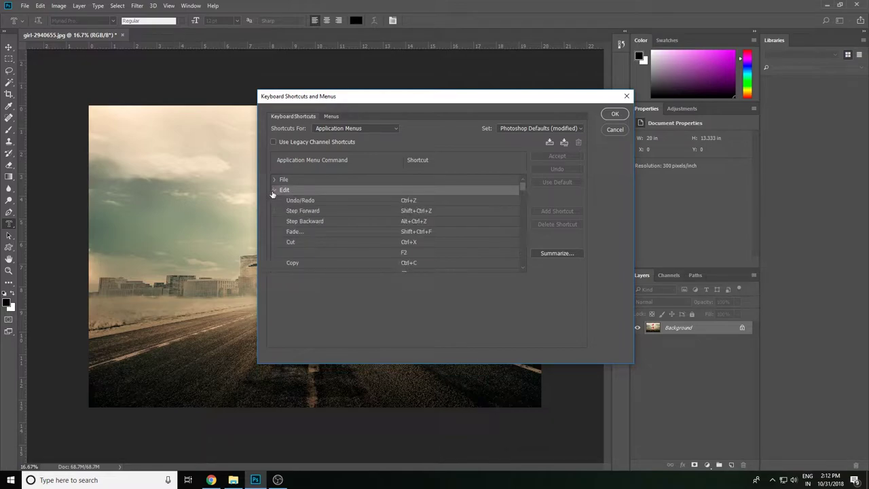
left_click(409, 203)
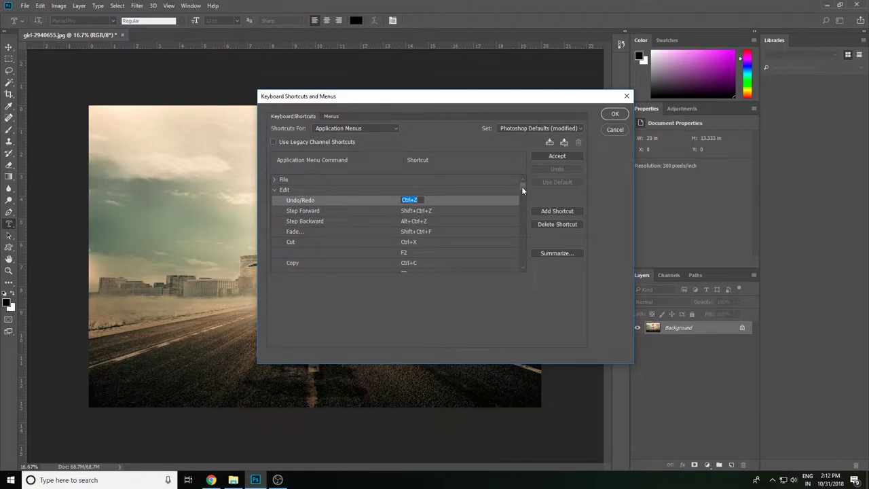
left_click(423, 210)
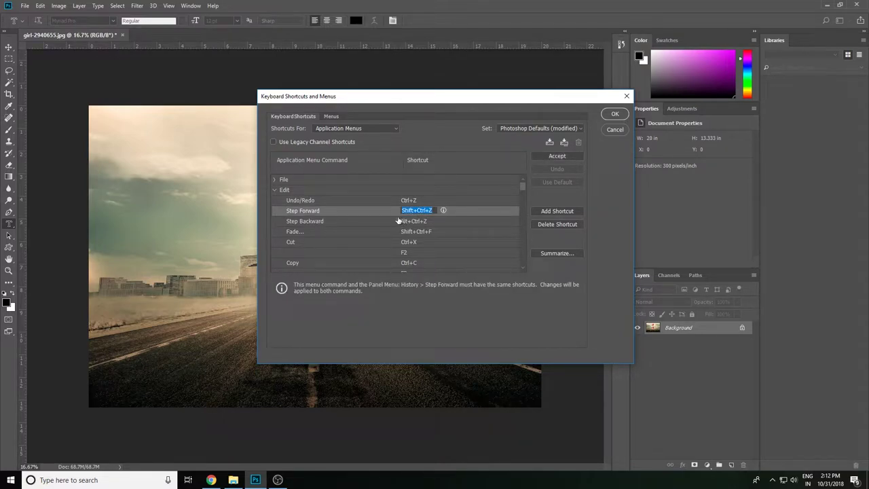
left_click(274, 190)
- Expand Image and inspect the Levels, Curves, Hue/Saturation and Color Balance shortcuts
left_click(274, 200)
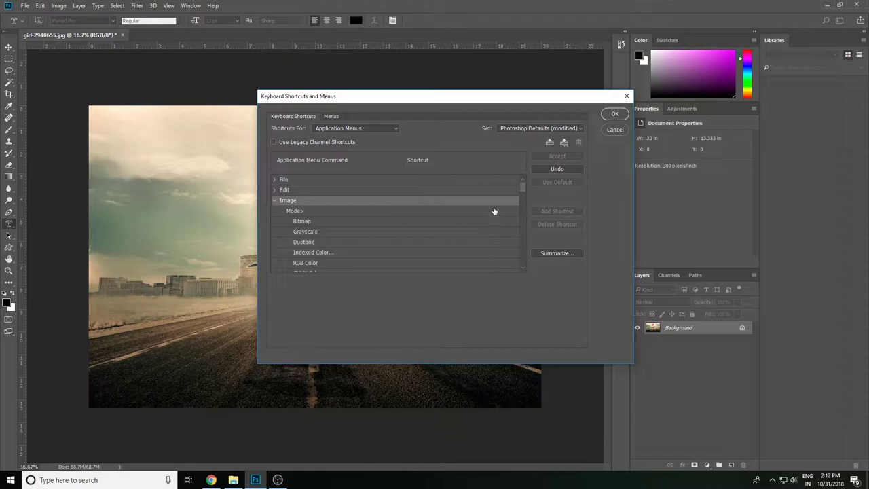
left_click_drag(522, 193, 529, 196)
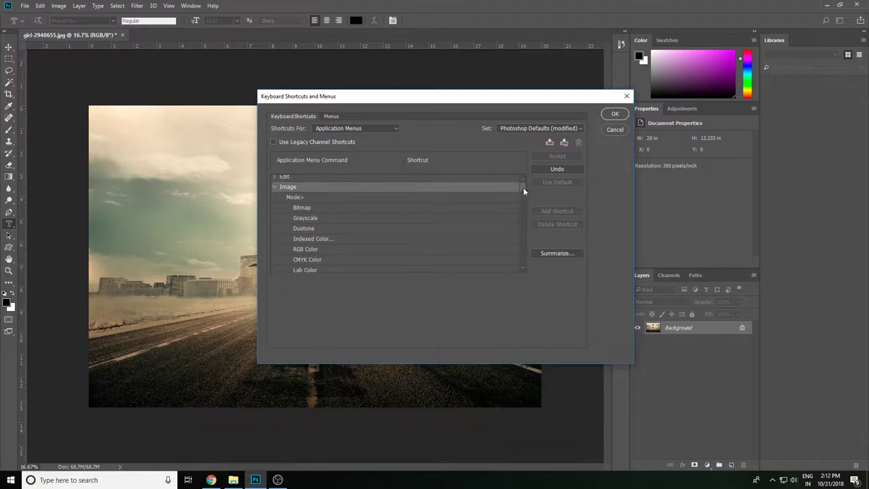
left_click_drag(523, 188, 523, 204)
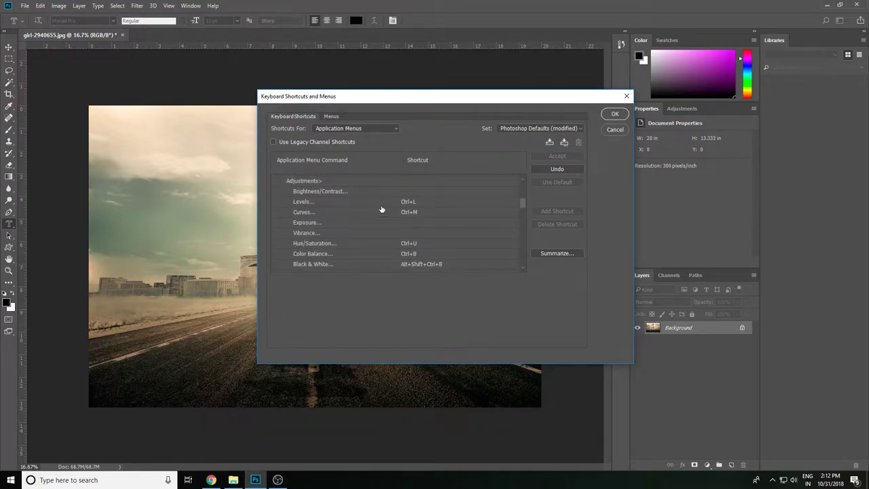
left_click(418, 202)
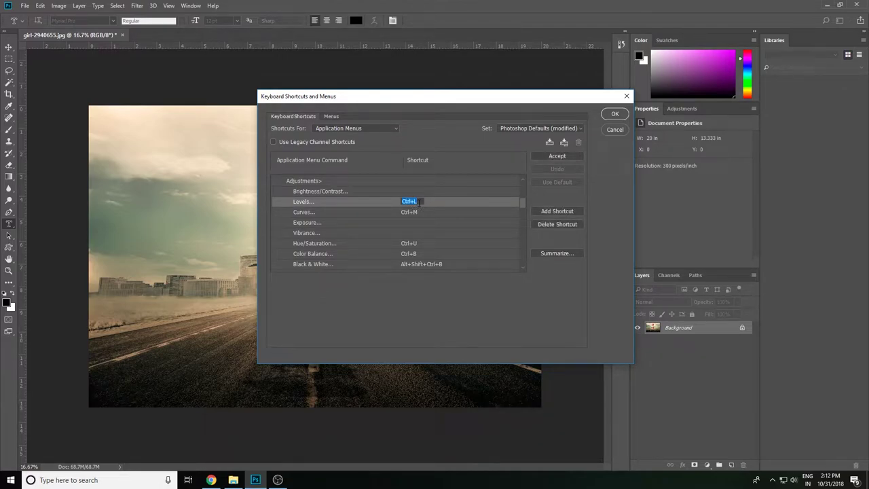
left_click(415, 212)
left_click(409, 243)
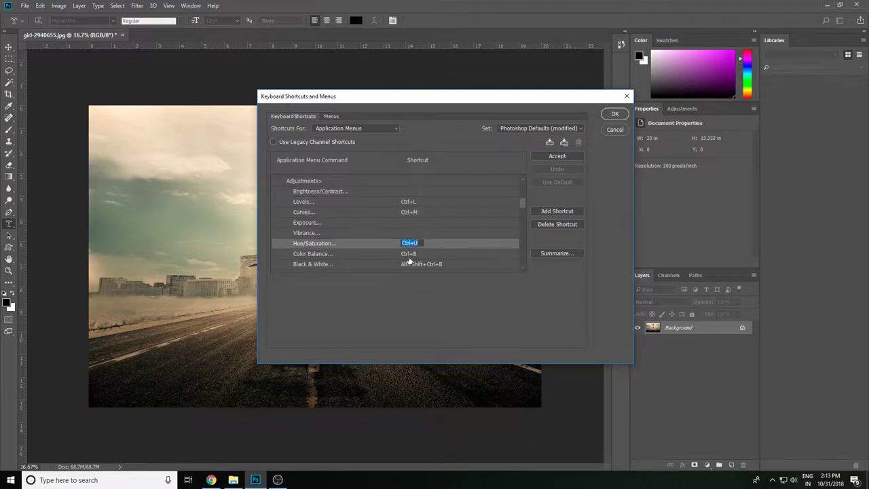
left_click(409, 254)
left_click(409, 204)
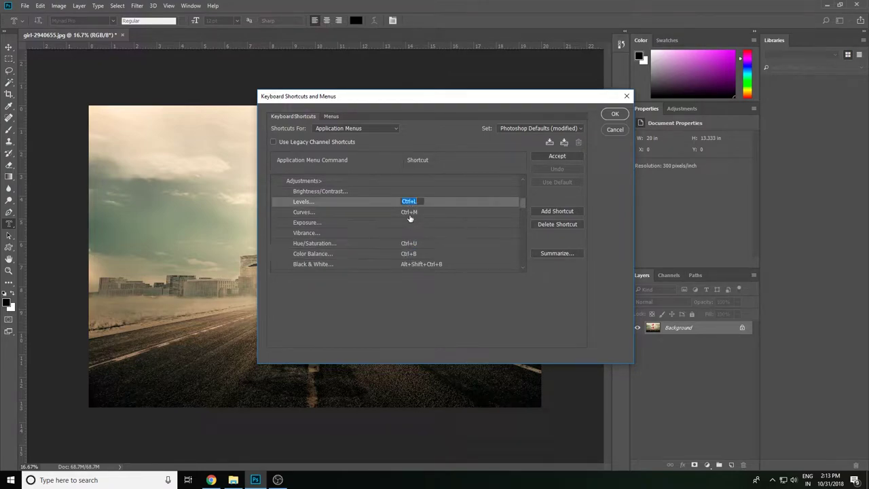
left_click(410, 214)
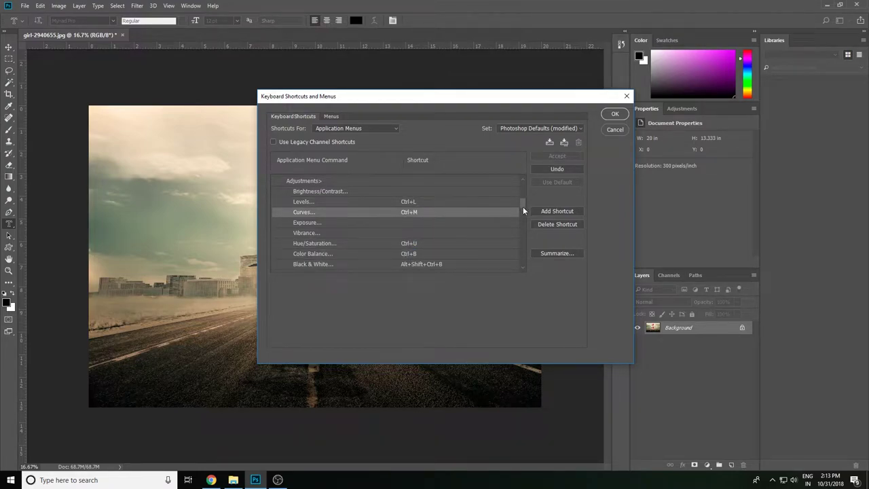
mouse_move(523, 207)
left_mouse_down()
mouse_move(523, 223)
mouse_move(527, 199)
left_mouse_up()
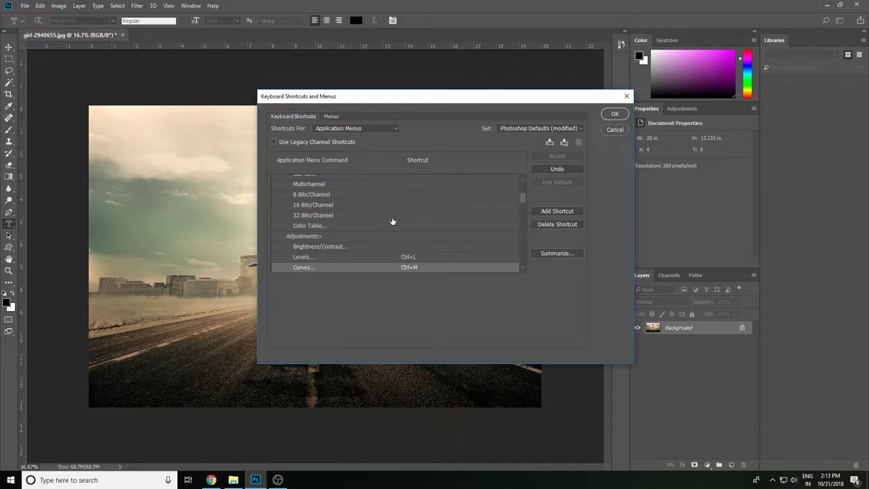
mouse_move(524, 199)
left_mouse_down()
mouse_move(523, 187)
mouse_move(523, 228)
left_mouse_up()
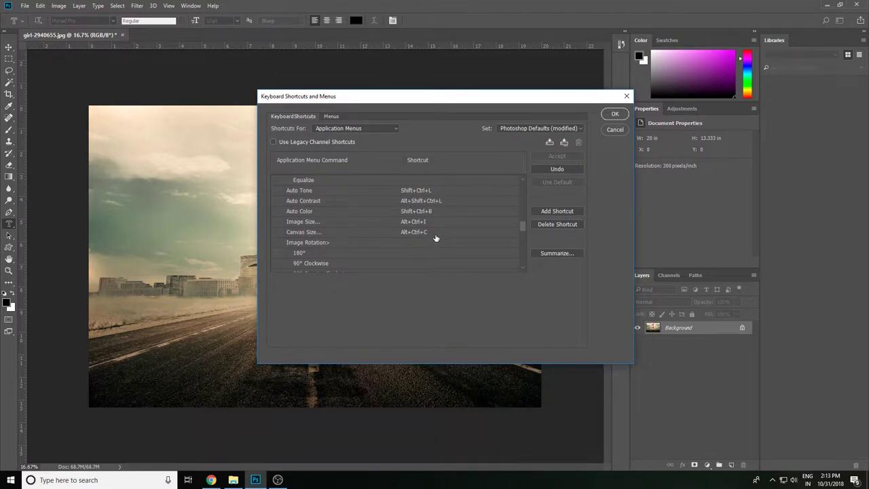
- Inspect Canvas Size, Image Size and Auto Color/Contrast/Tone shortcuts, then collapse Image
left_click(420, 233)
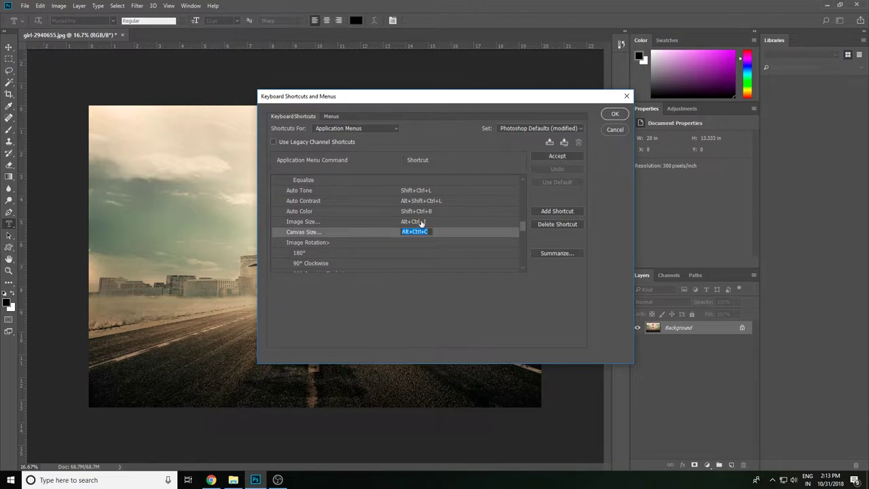
left_click(422, 223)
left_click(431, 211)
left_click(438, 201)
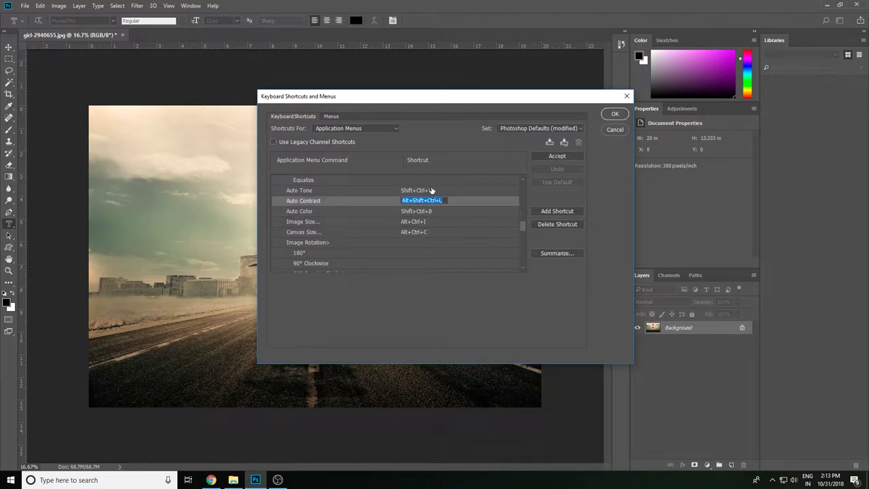
left_click(432, 191)
left_click(443, 201)
mouse_move(523, 227)
left_mouse_down()
mouse_move(525, 243)
mouse_move(523, 183)
left_mouse_up()
left_click(275, 201)
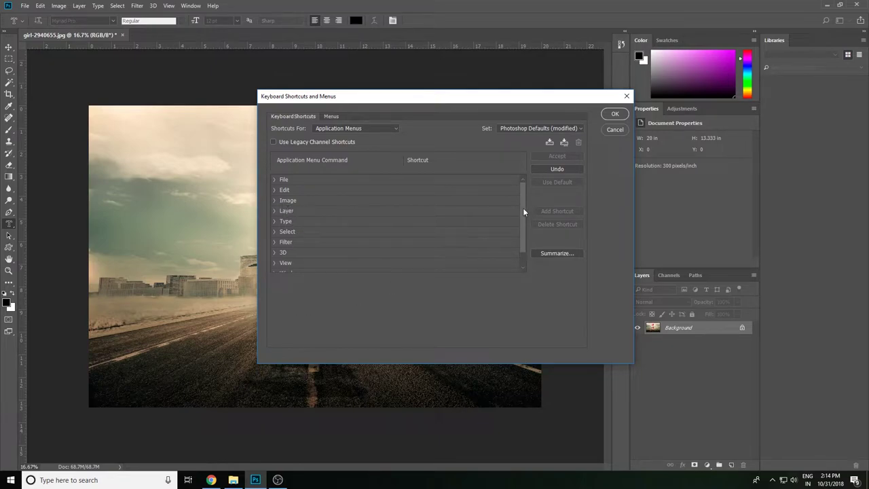
- Expand the 3D group and check the Within Selection and Reveal All (Alt+Shift+Ctrl+X) shortcuts
left_click_drag(523, 208, 525, 237)
left_click(275, 236)
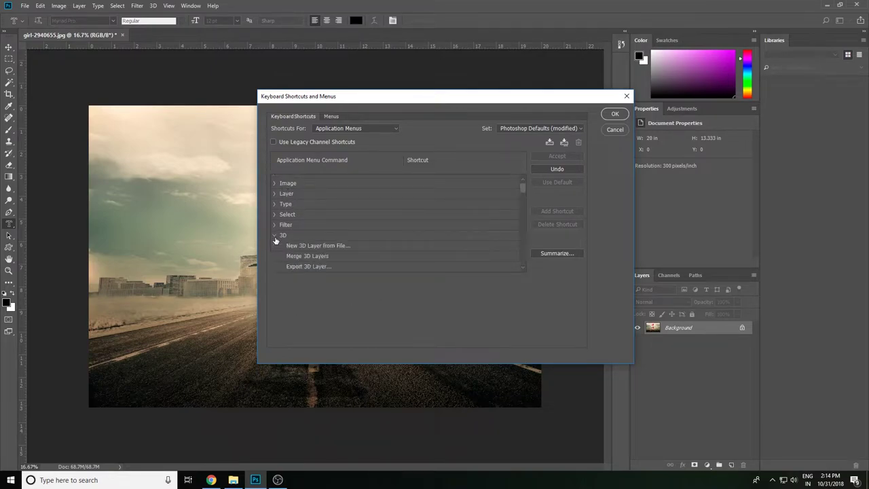
left_click_drag(524, 191, 523, 248)
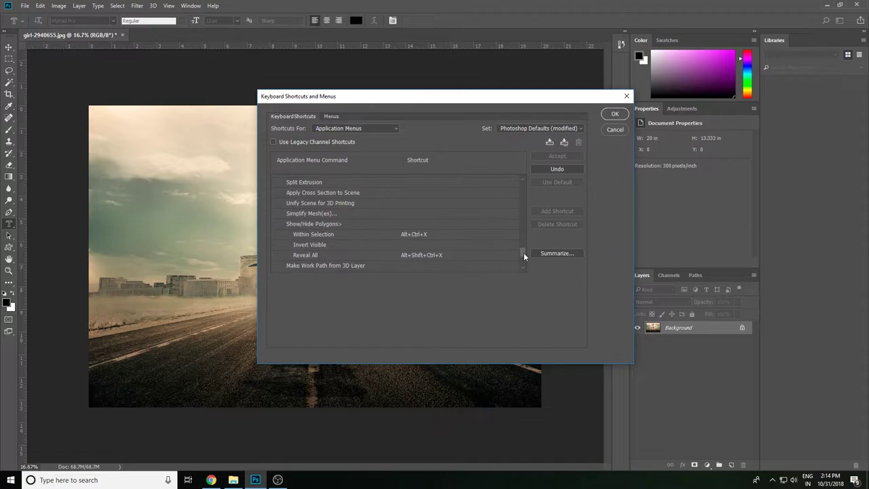
left_click_drag(523, 249, 523, 254)
left_click(415, 236)
left_click(412, 254)
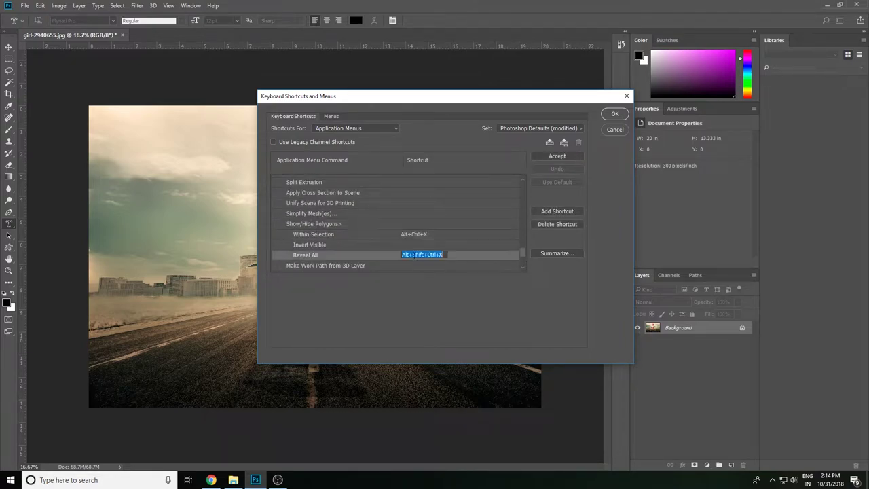
left_click(522, 255)
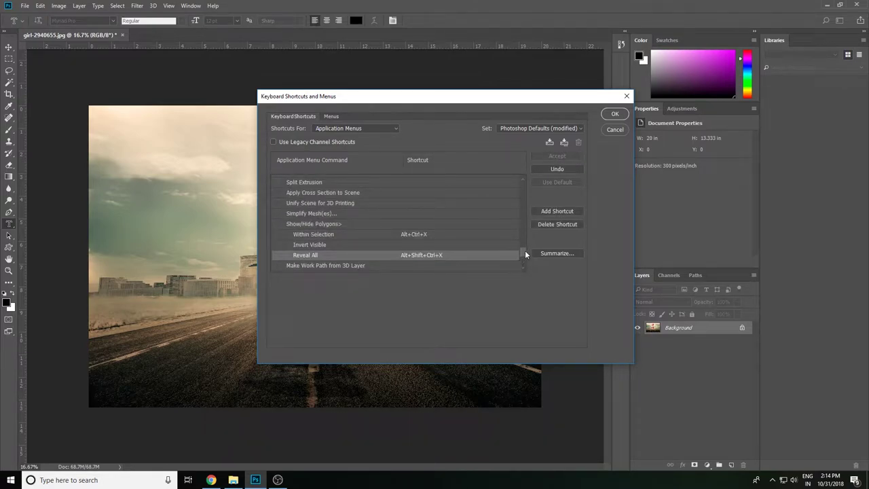
- Confirm the Render 3D Layer shortcut Alt+Shift+Ctrl+R unchanged
left_click_drag(525, 250, 525, 259)
left_click(435, 195)
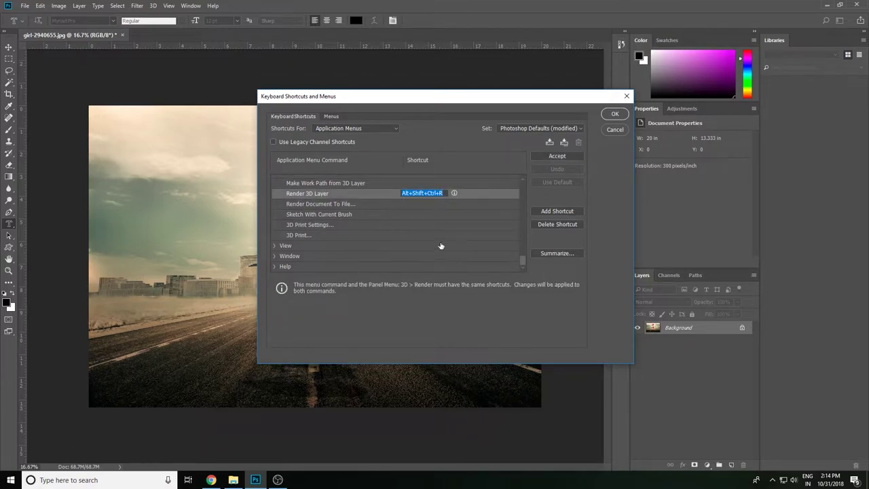
key("Return")
left_click_drag(523, 260, 520, 207)
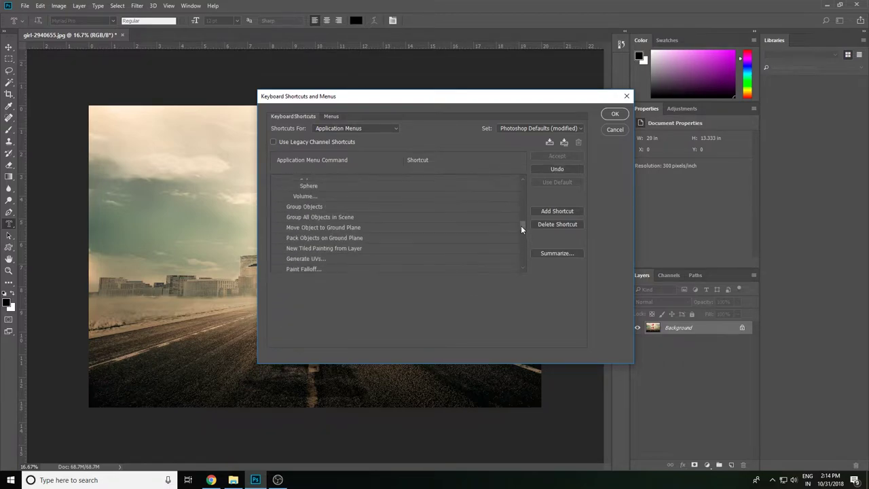
- Cancel the shortcuts dialog and reopen Keyboard Shortcuts and Menus on the Menus tab
left_click(613, 129)
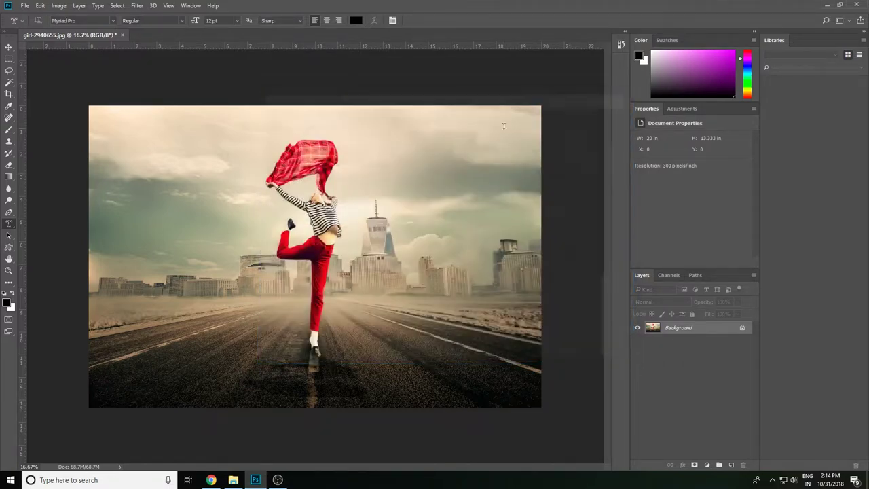
key("alt+e")
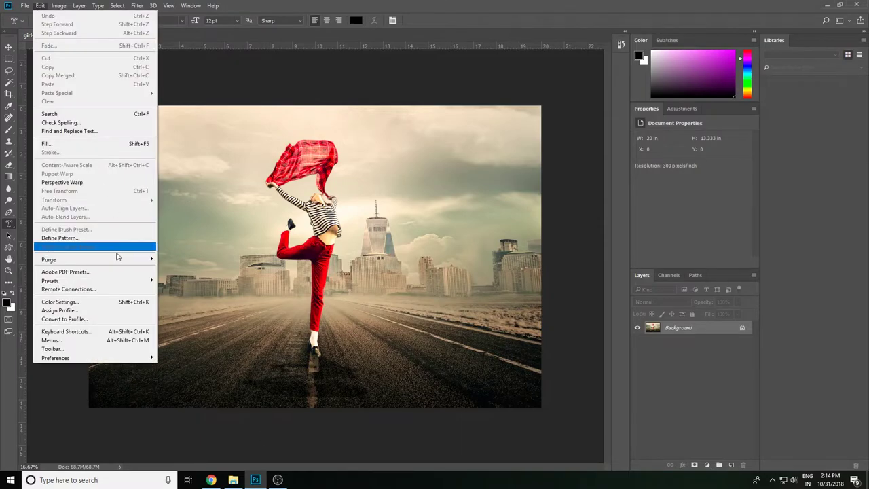
left_click(94, 341)
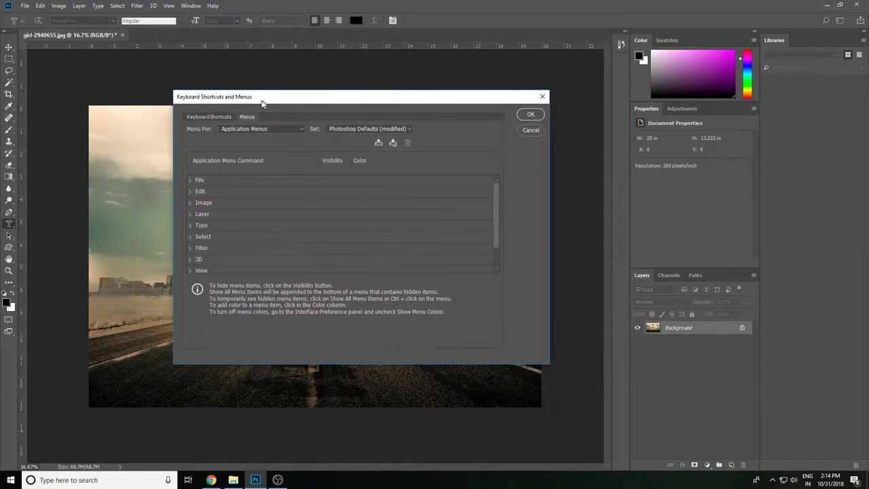
left_click_drag(339, 97, 242, 97)
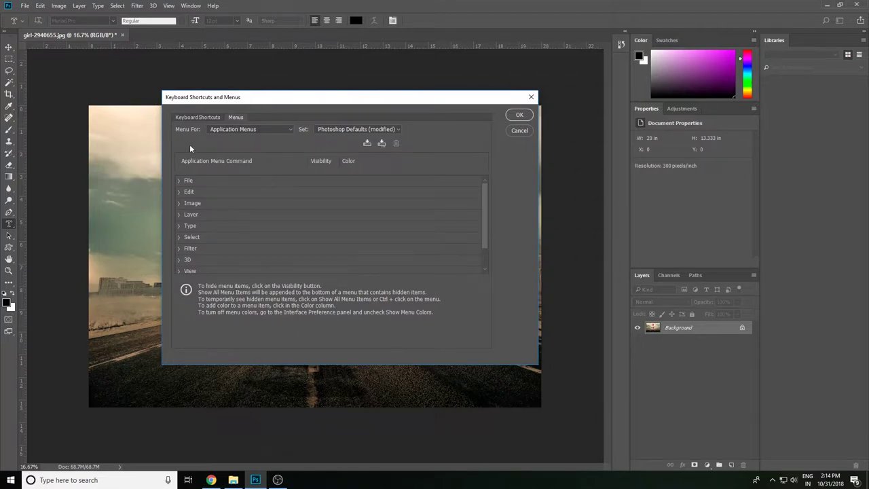
left_click(197, 119)
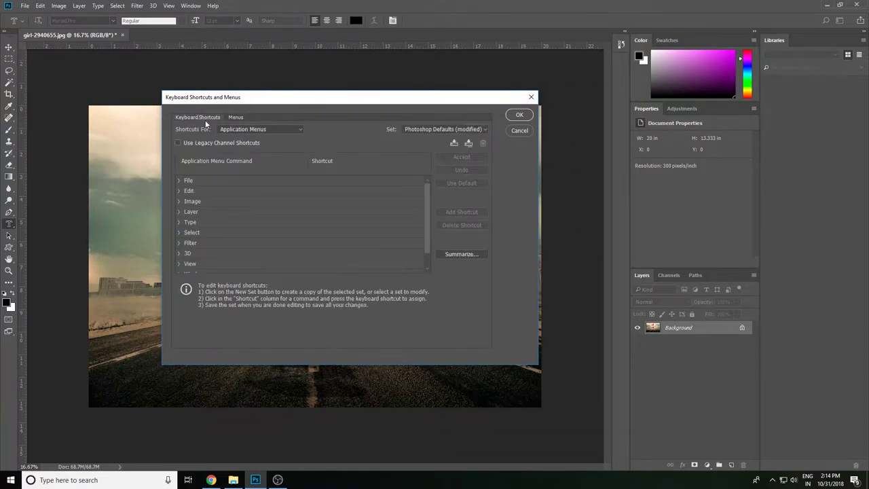
left_click(237, 117)
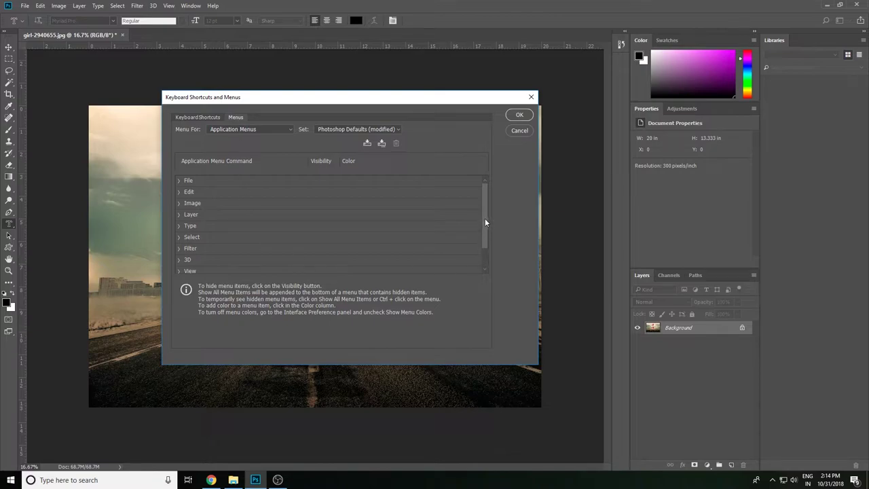
- Set the File > New menu item's colour to Red and confirm with OK
left_click(179, 180)
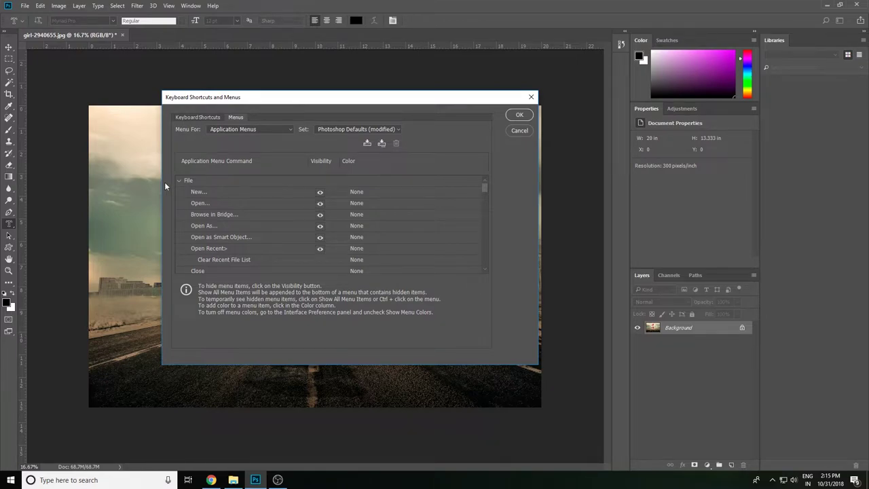
left_click(208, 195)
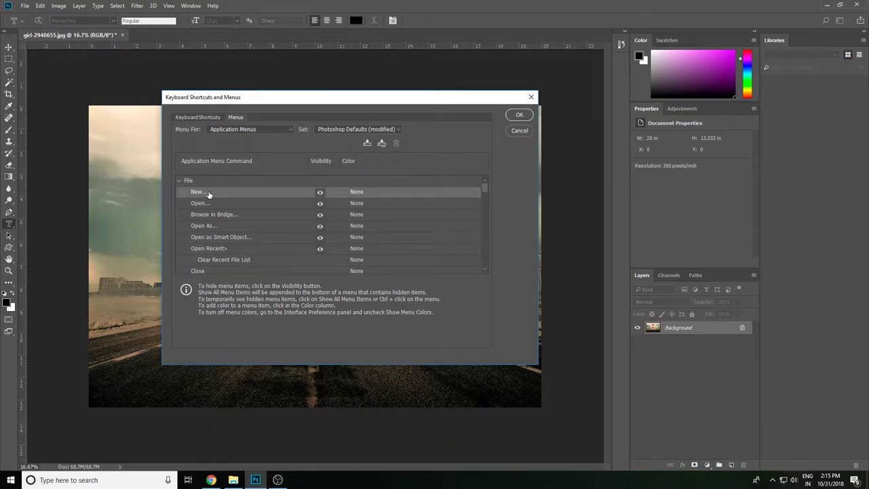
left_click(359, 193)
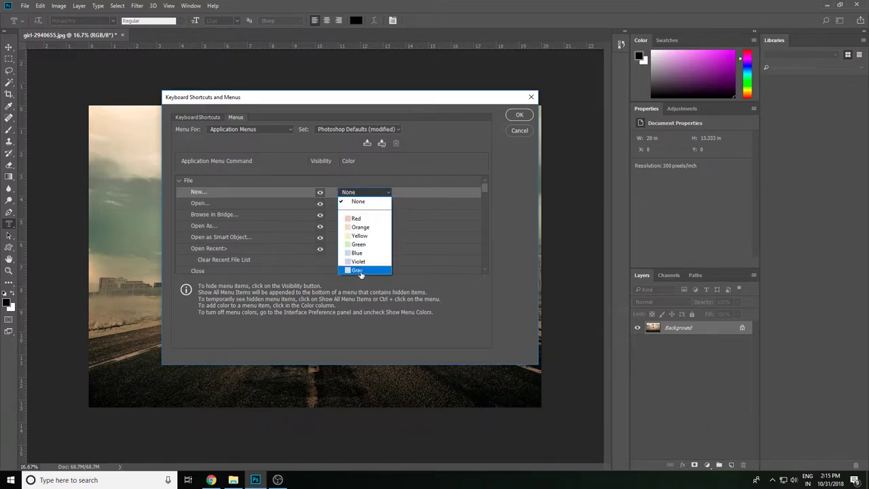
left_click(357, 219)
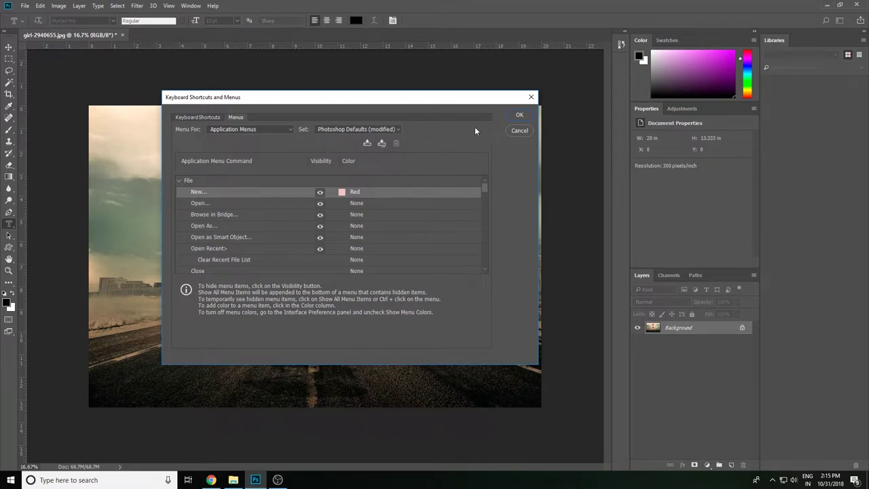
left_click(519, 116)
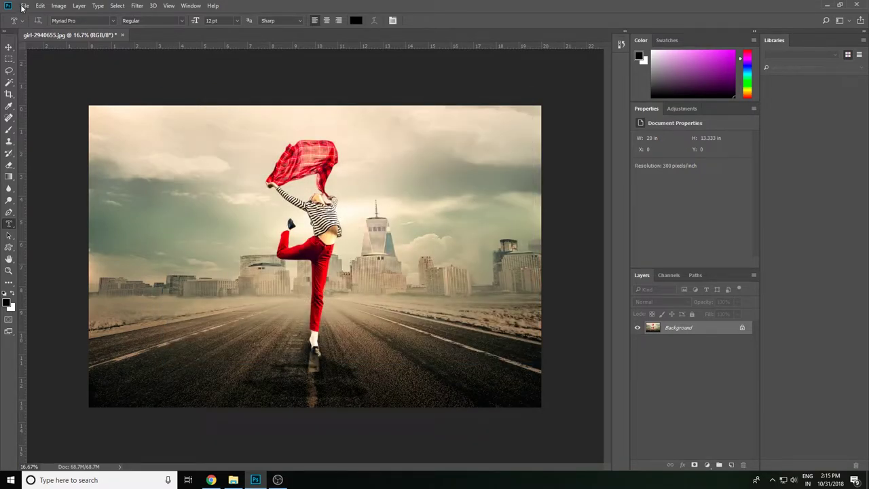
- Verify New appears red in the File menu, then open the Edit menu
left_click(24, 6)
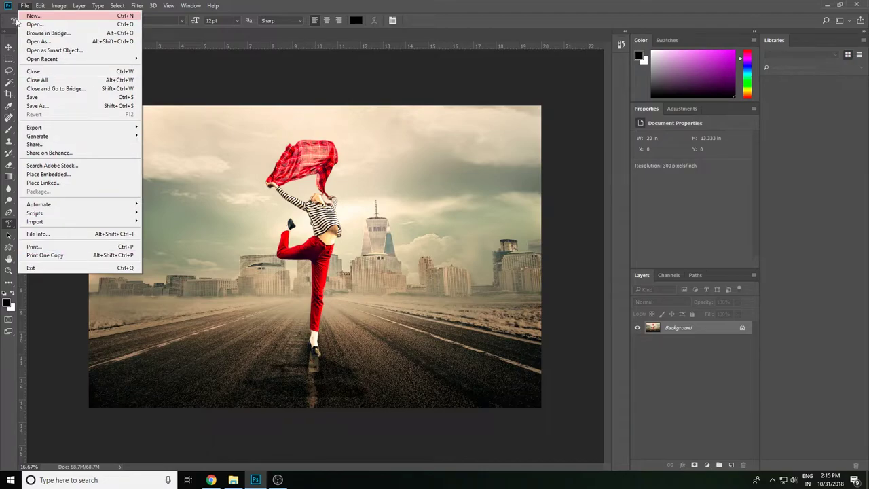
left_click(40, 7)
left_click(39, 6)
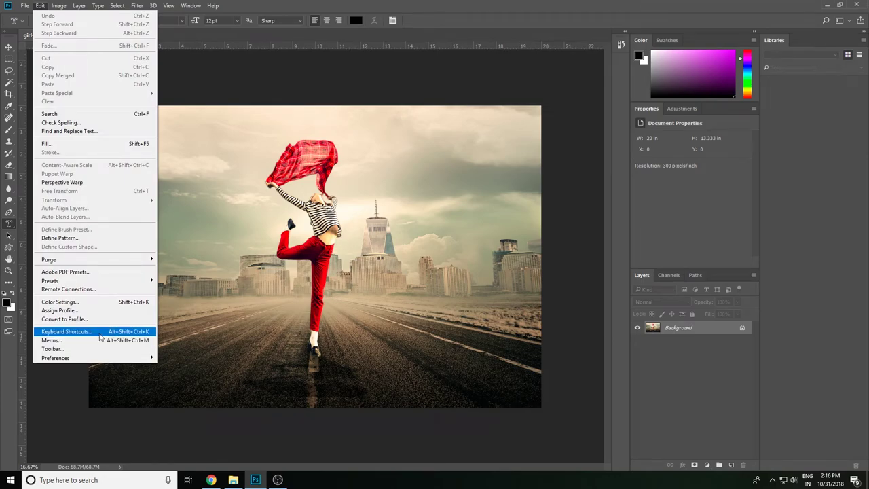
- Reopen Keyboard Shortcuts and Menus, toggle File > New's visibility eye off, and confirm with OK
left_click(96, 331)
left_click(232, 117)
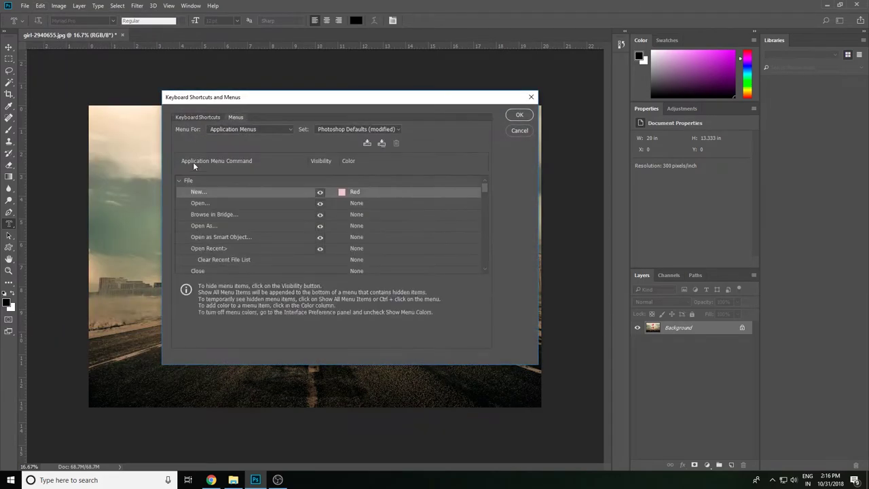
left_click(354, 194)
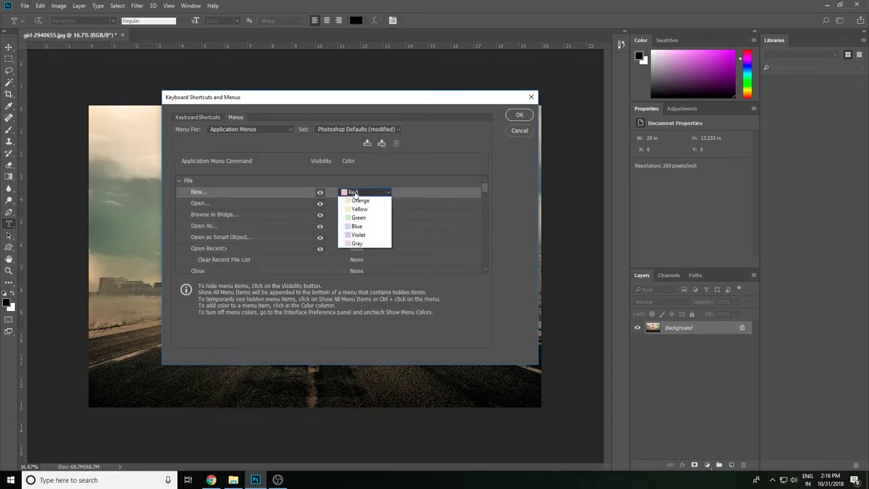
left_click(438, 316)
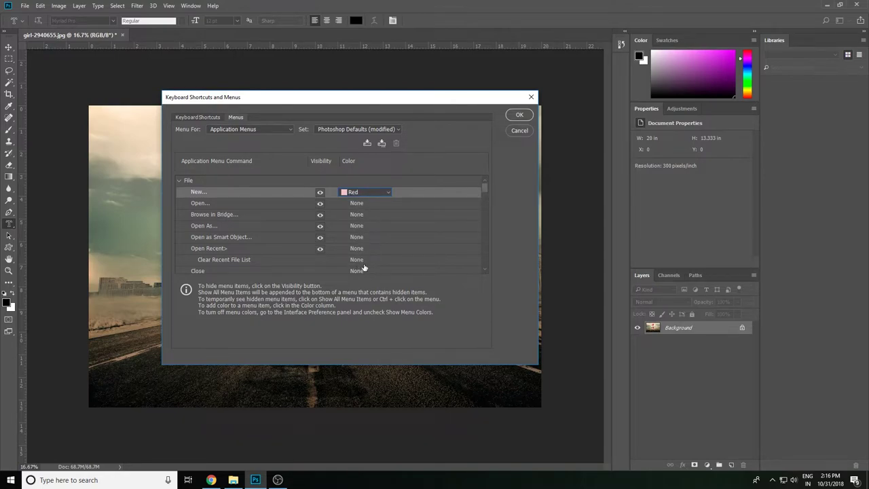
left_click(320, 193)
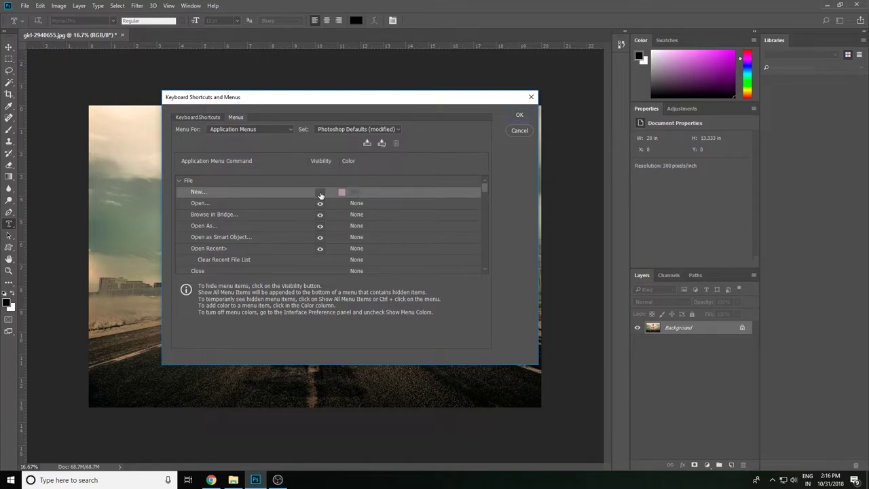
left_click(520, 116)
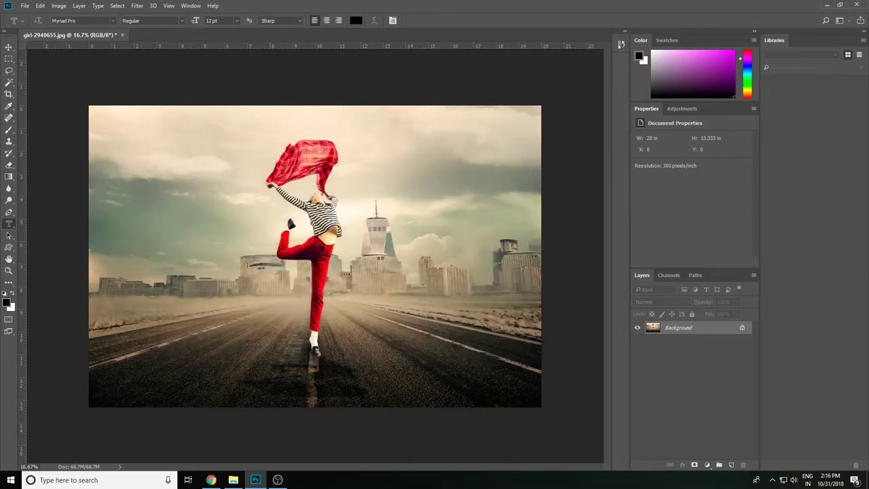
left_click(24, 6)
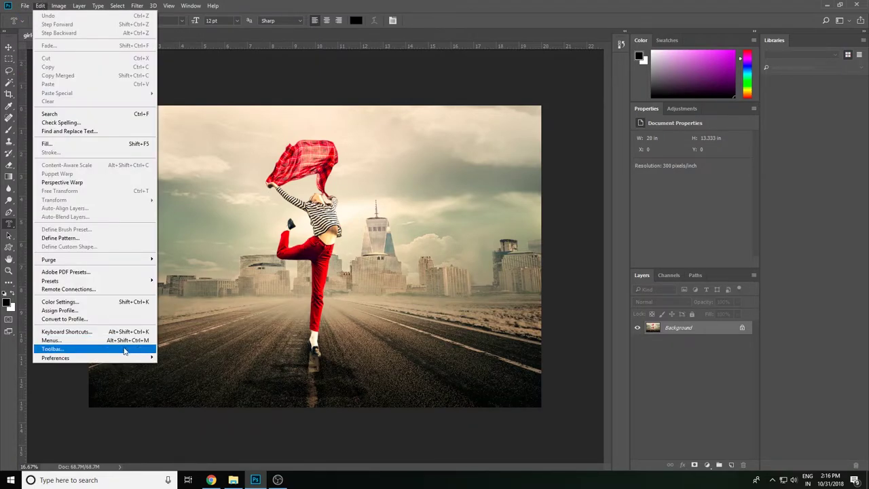
left_click(129, 333)
left_click(236, 117)
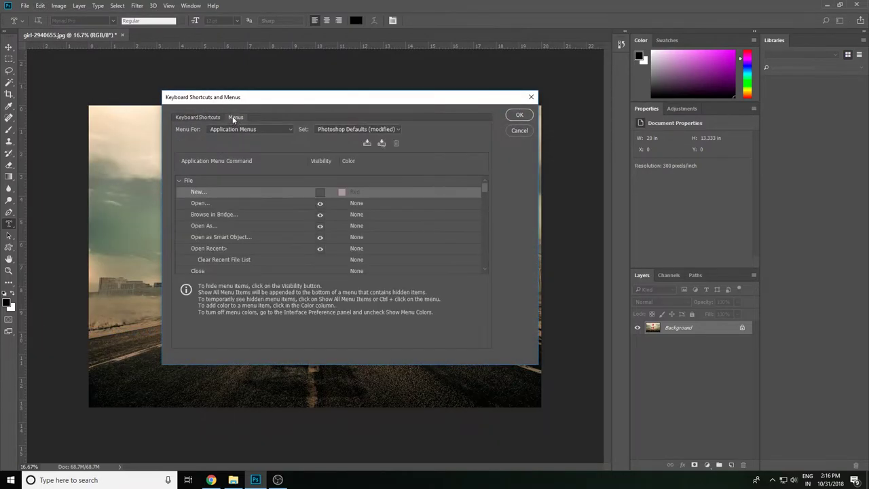
left_click(320, 193)
left_click(353, 195)
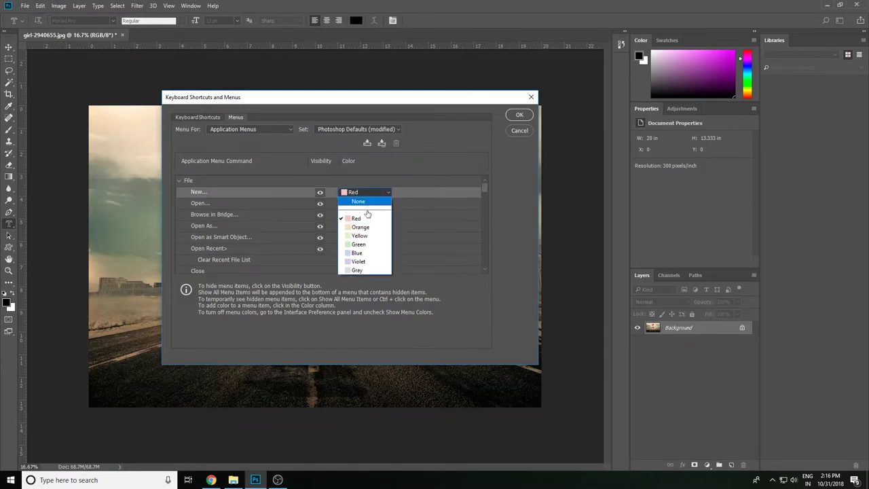
left_click(364, 202)
left_click_drag(485, 190, 485, 230)
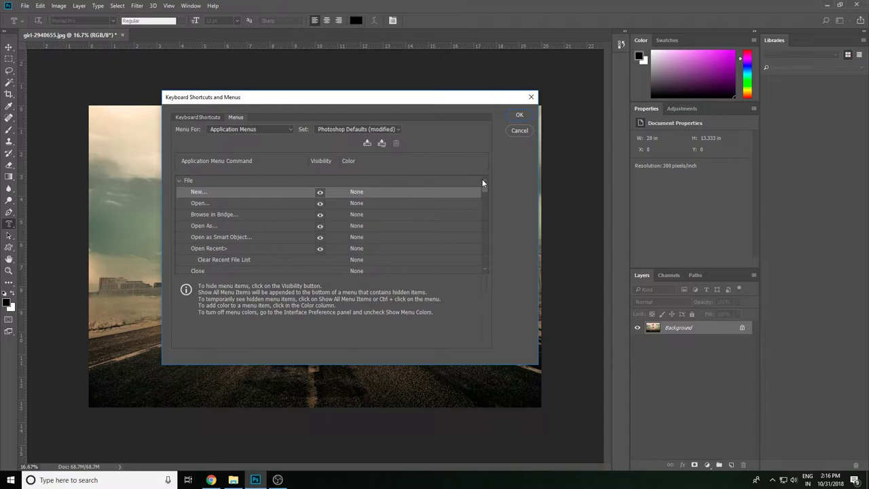
left_click(180, 180)
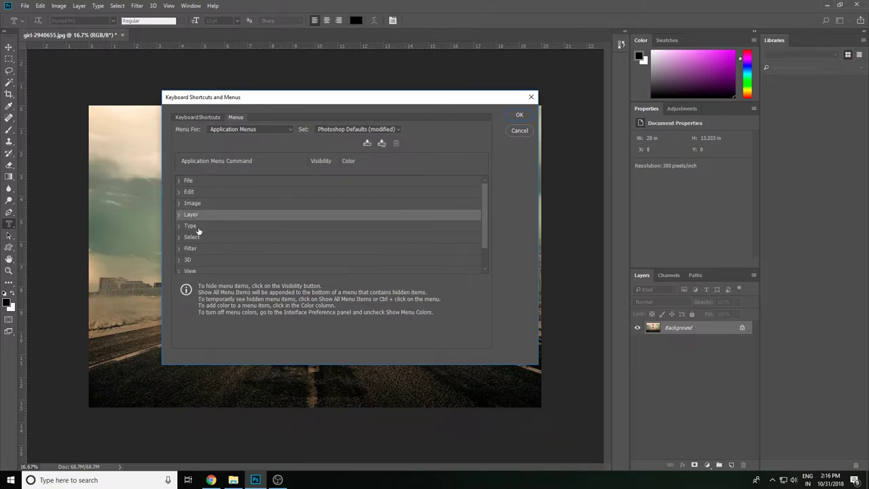
left_click(206, 272)
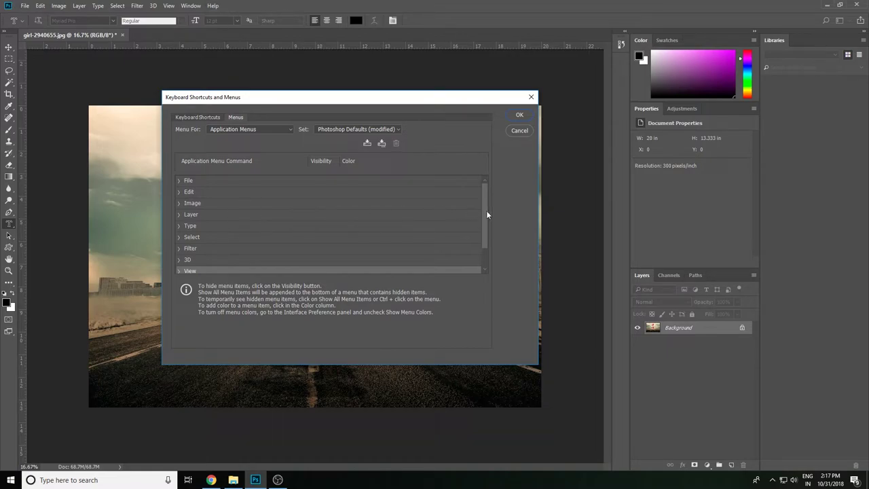
left_click_drag(487, 211, 488, 229)
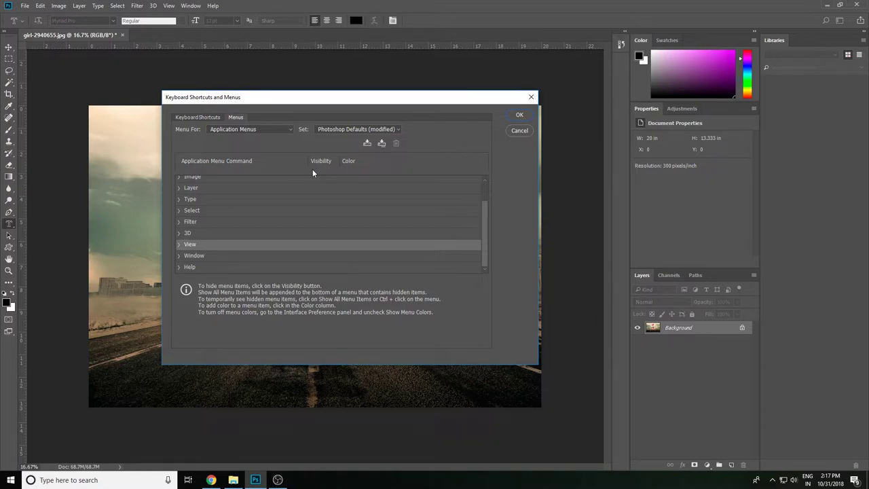
left_click(208, 258)
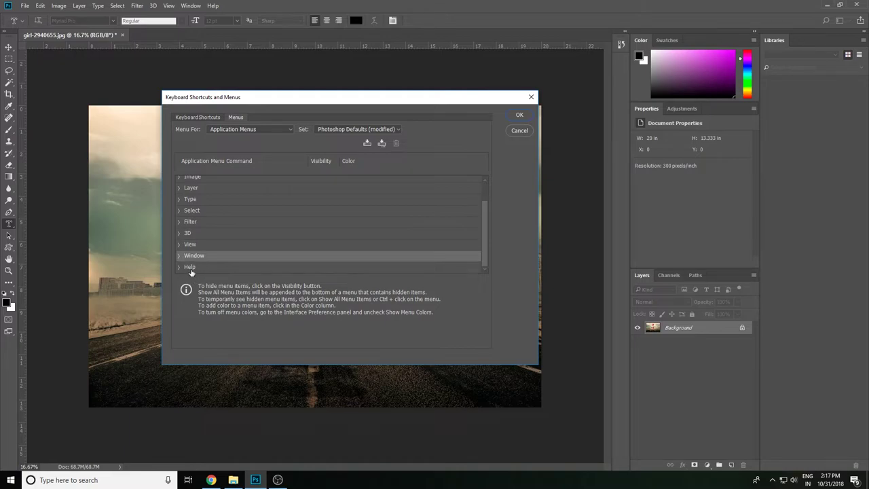
left_click(191, 267)
left_click(195, 189)
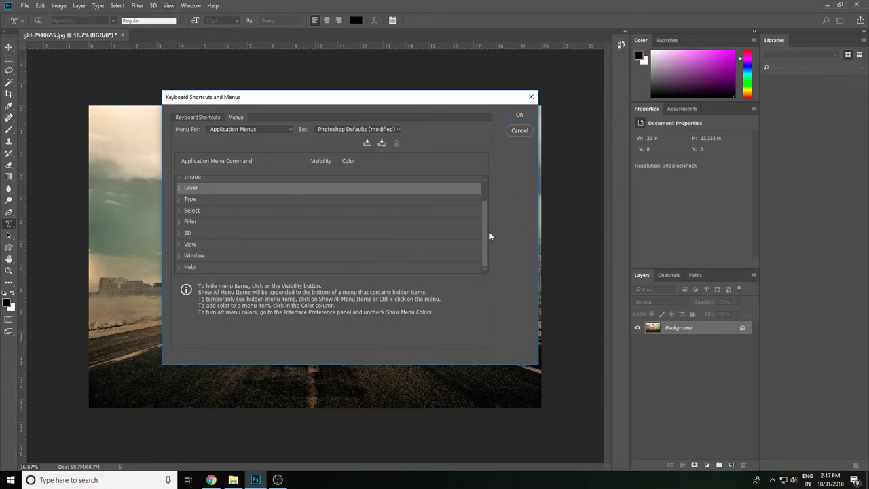
left_click_drag(485, 232, 487, 205)
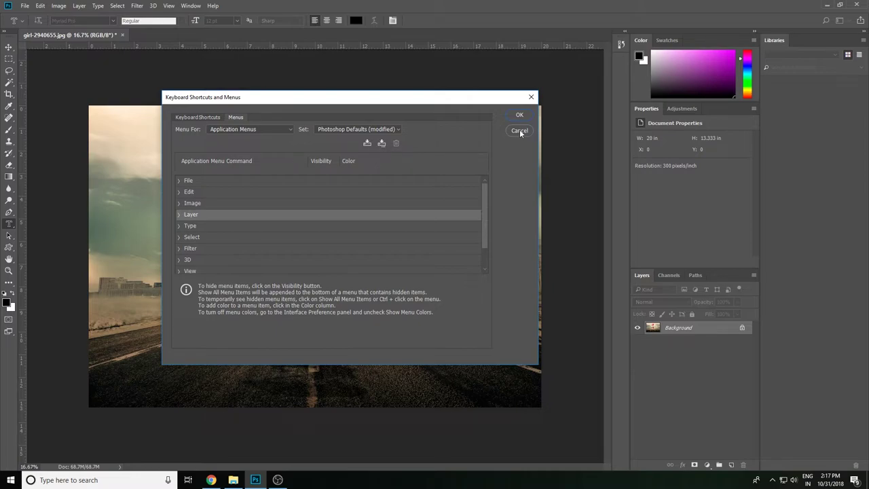
left_click(519, 131)
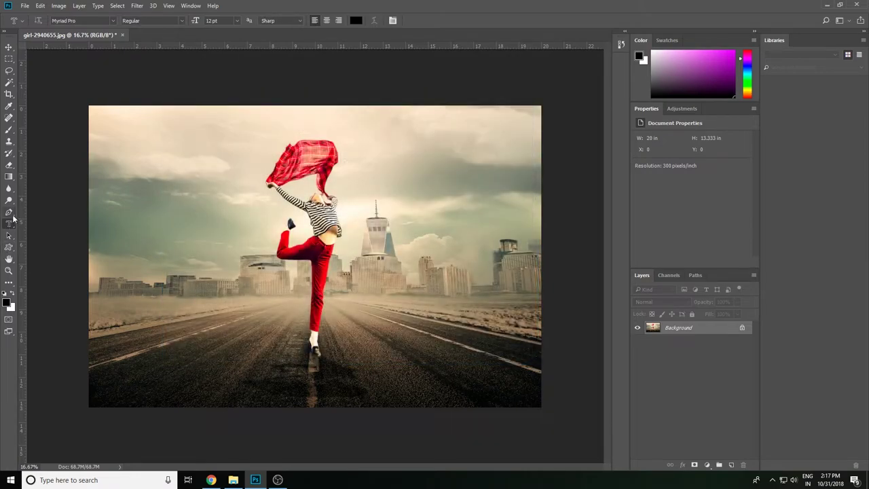
- Show the Pen tool's flyout of anchor-point tools, then bring up the Edit menu
left_click(10, 212)
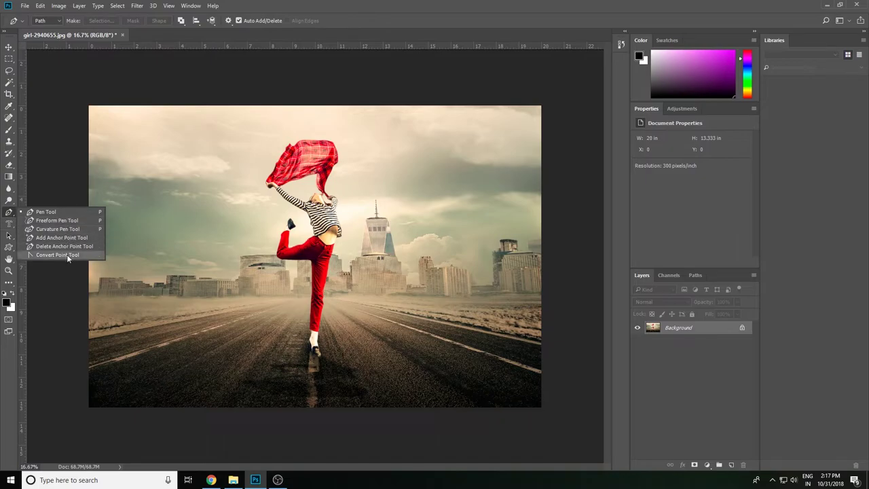
left_click(13, 216)
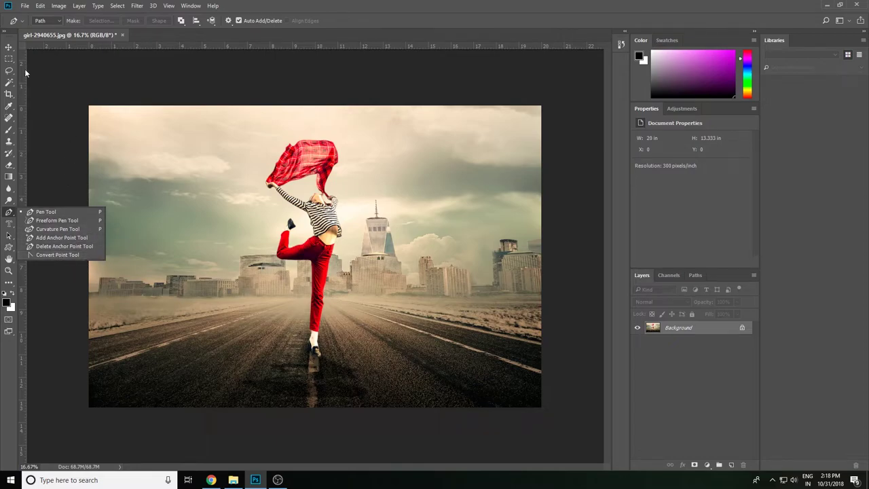
left_click(41, 7)
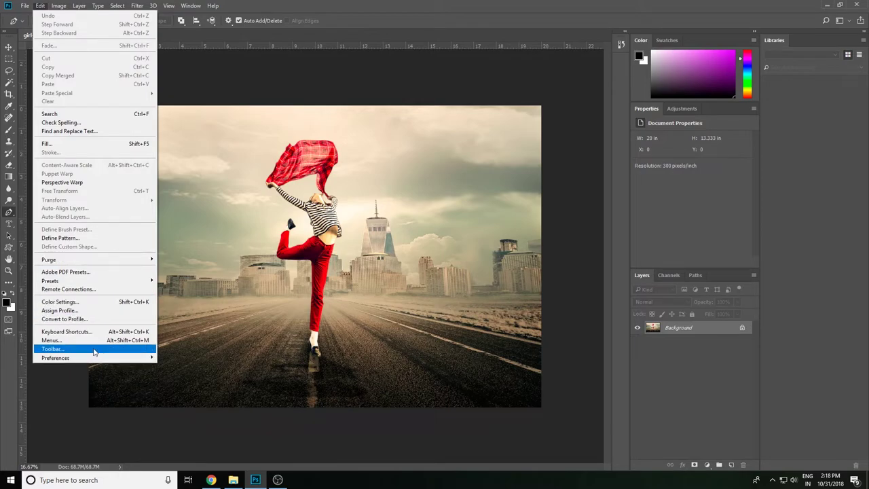
- Change the Move Tool's toolbar shortcut from V to T in Customize Toolbar and confirm
left_click(94, 350)
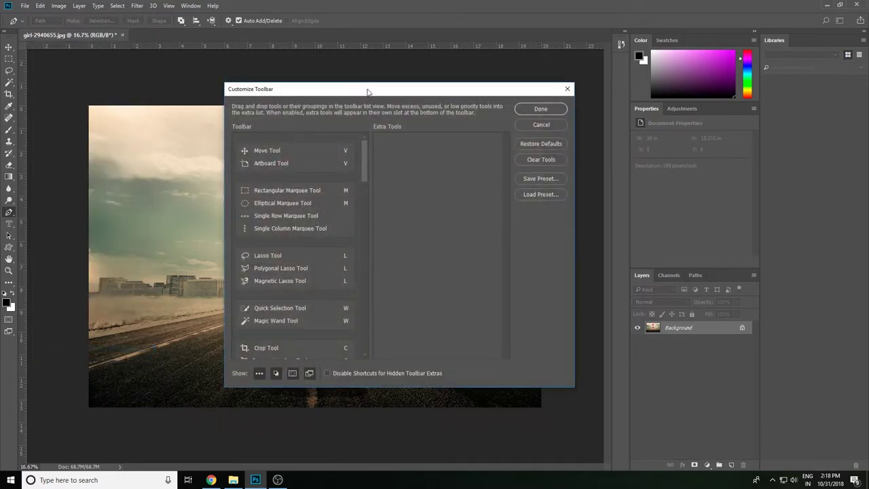
left_click_drag(375, 96, 339, 98)
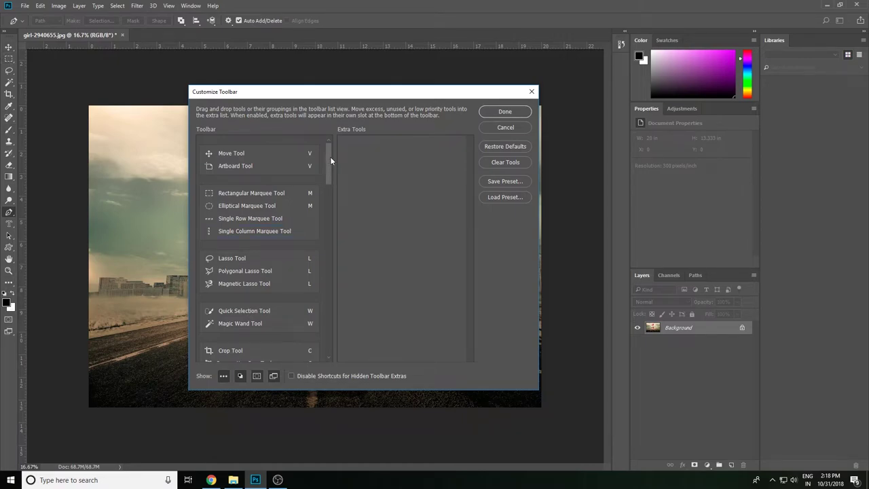
mouse_move(330, 157)
left_mouse_down()
mouse_move(330, 338)
mouse_move(335, 154)
left_mouse_up()
left_click(227, 154)
type("T")
mouse_move(329, 173)
left_mouse_down()
mouse_move(328, 337)
mouse_move(331, 316)
left_mouse_up()
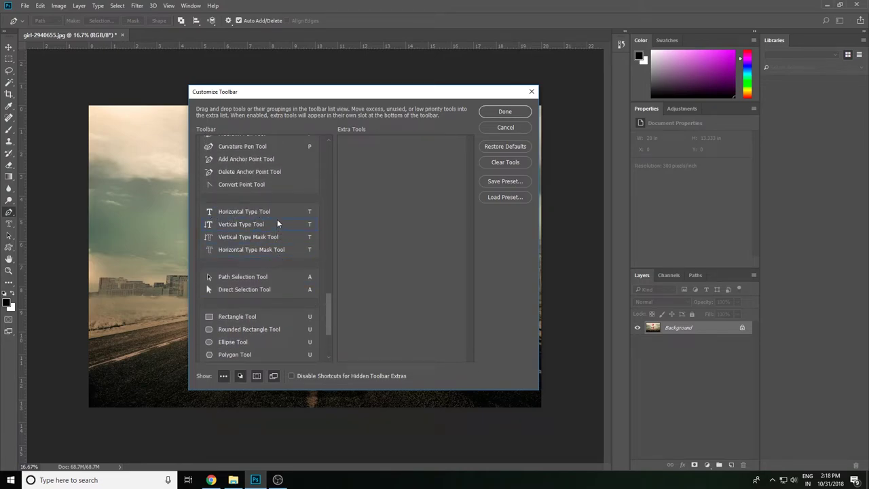
left_click_drag(332, 308, 343, 138)
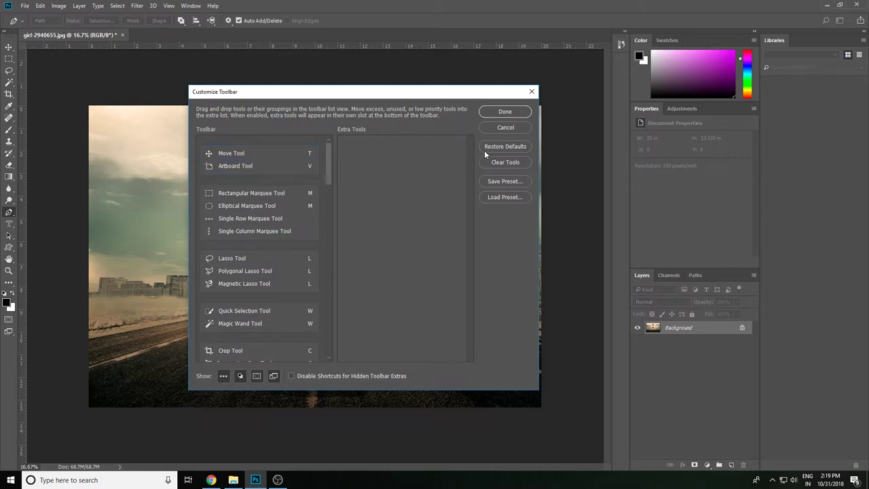
left_click(508, 112)
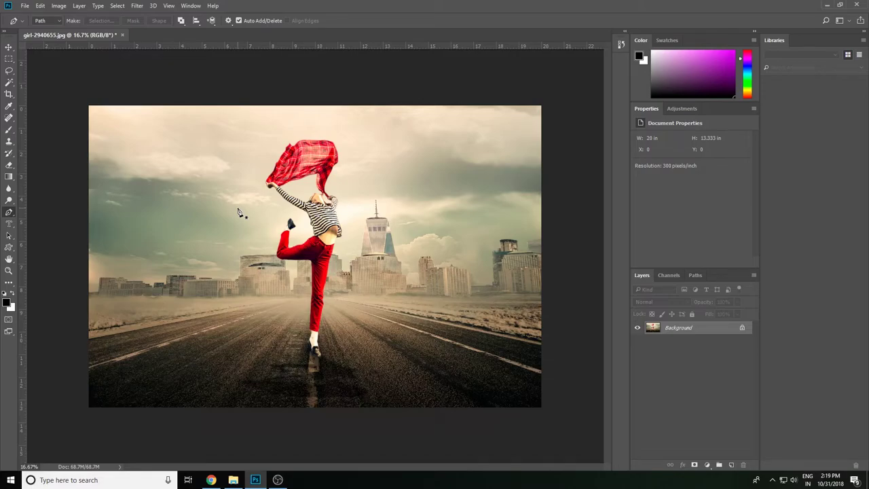
- Test T and Shift+T, cycling Move, Horizontal Type, Vertical Type and Type Mask tools, ending on Horizontal Type
key("t")
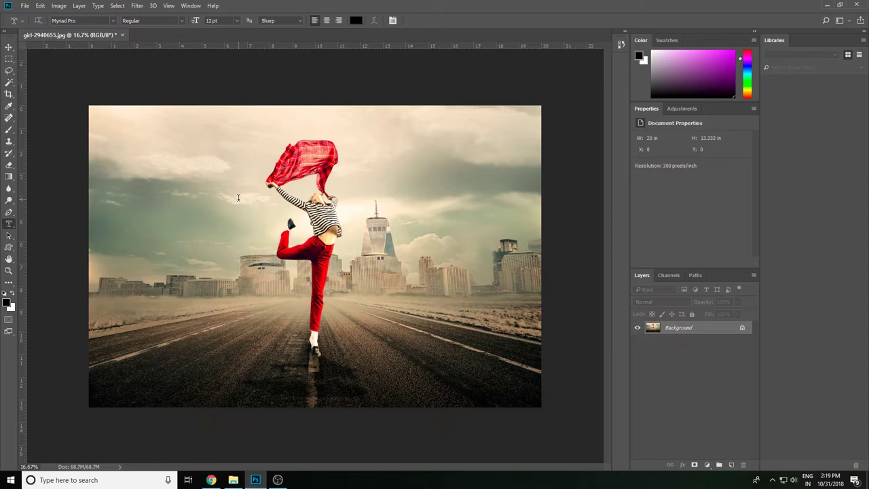
key("v")
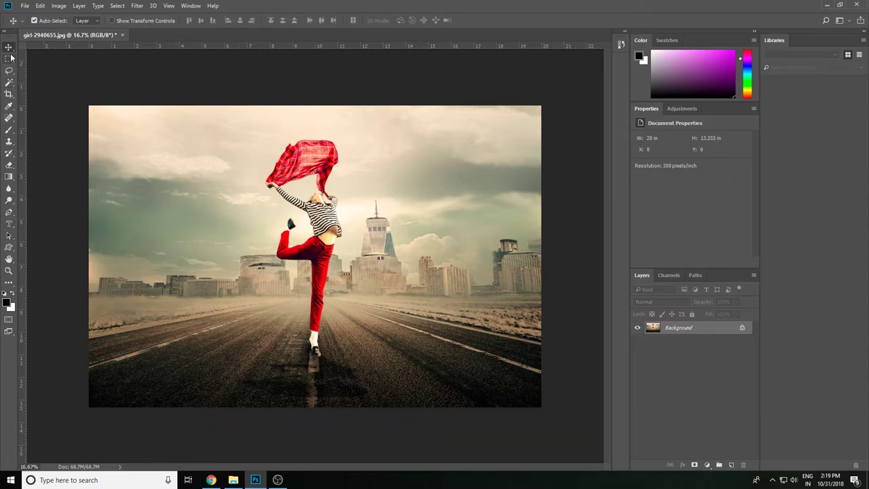
key("t")
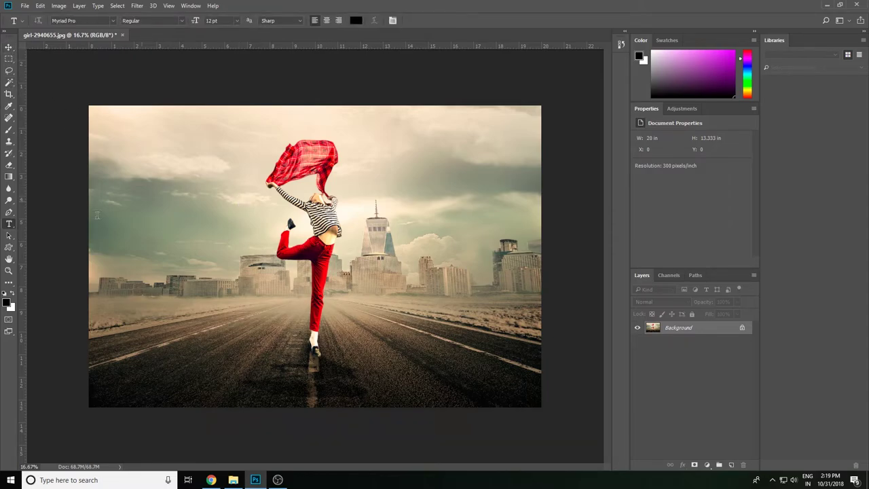
key("shift+t")
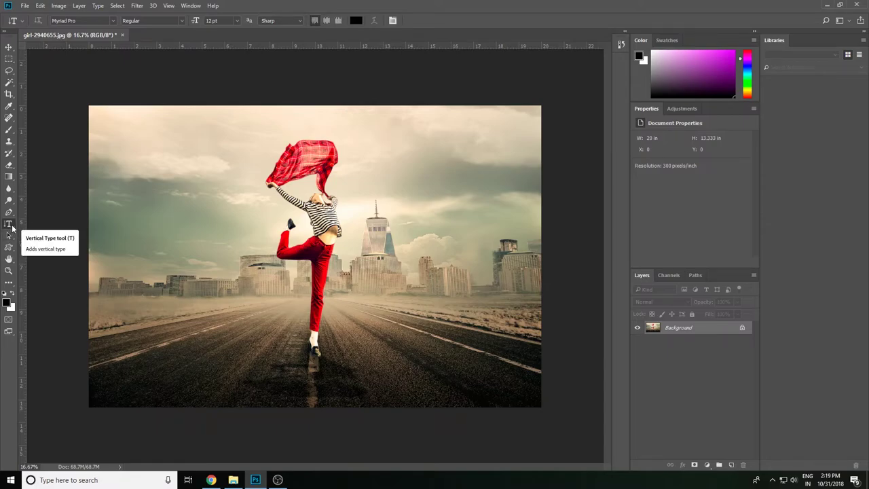
key("shift+t")
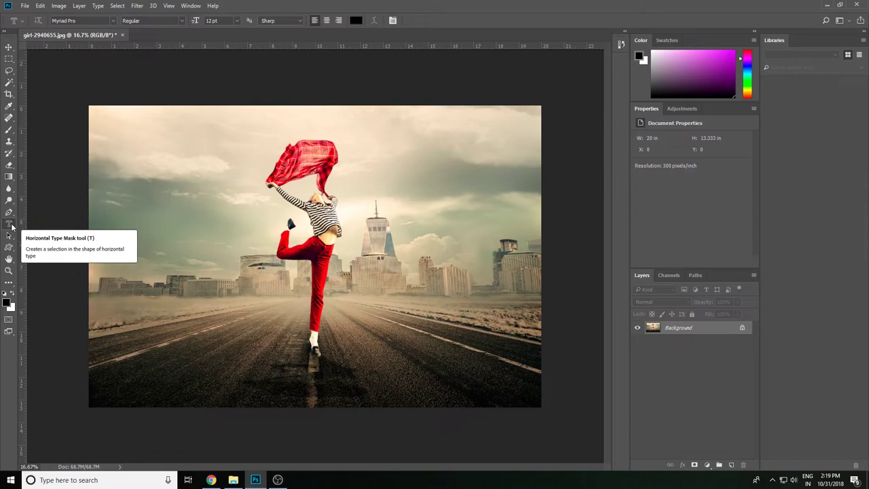
left_click(9, 47)
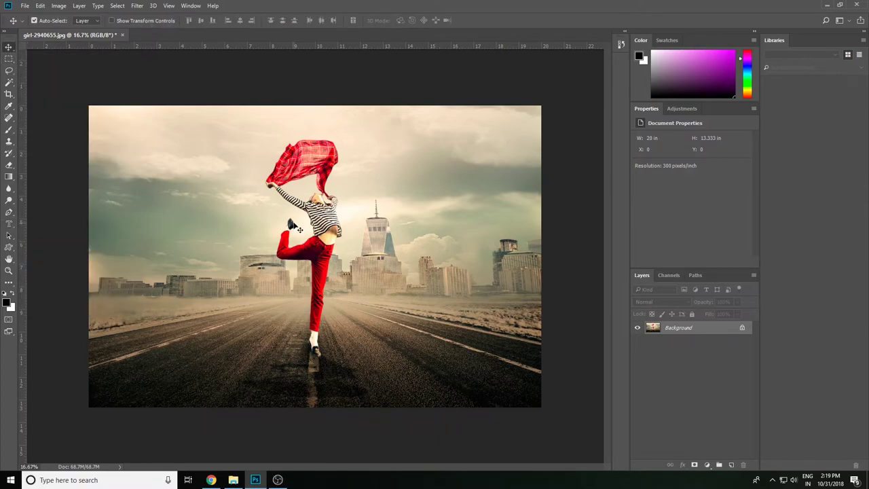
key("t")
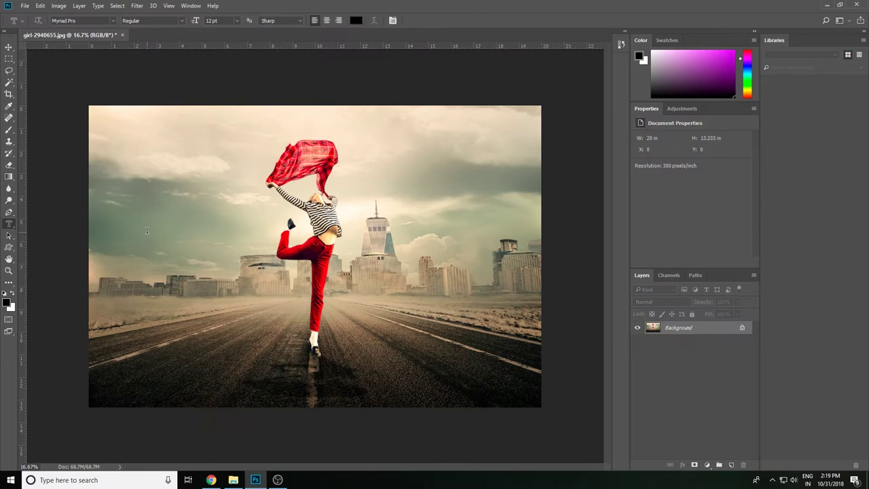
left_click(40, 5)
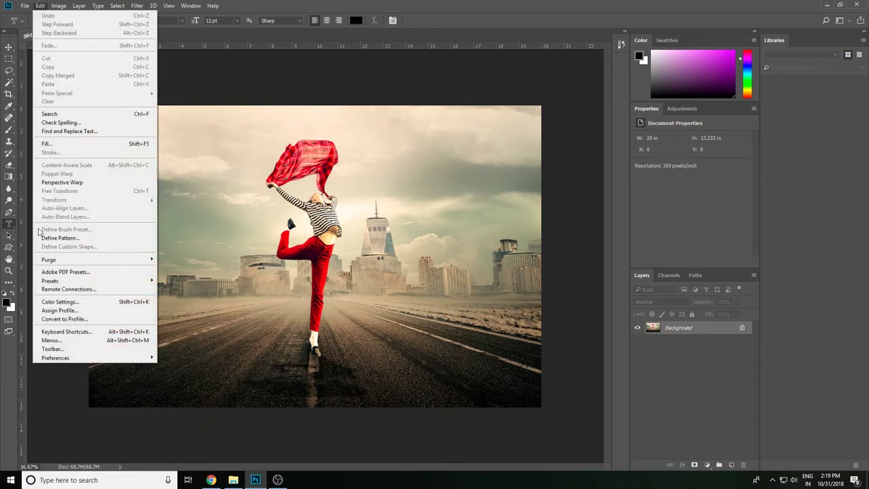
- Recheck the Move Tool's shortcut in Customize Toolbar, close it, and switch to the Lasso tool
left_click(110, 350)
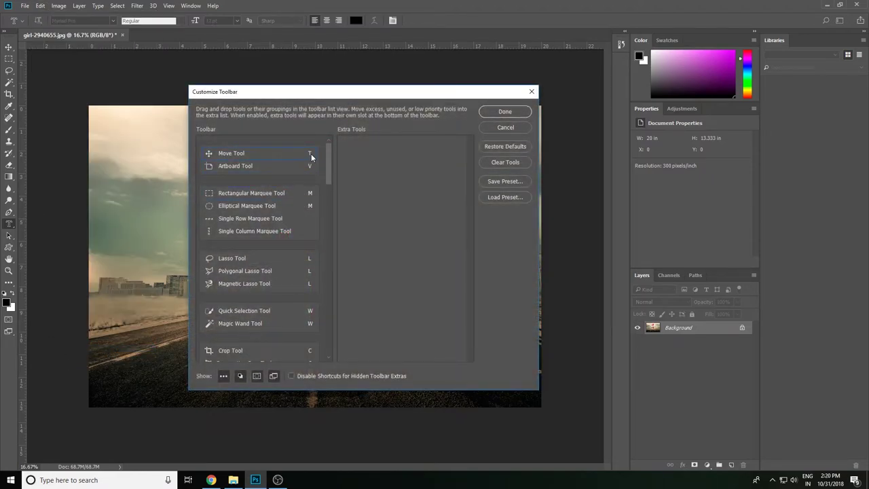
left_click(311, 153)
left_click(506, 111)
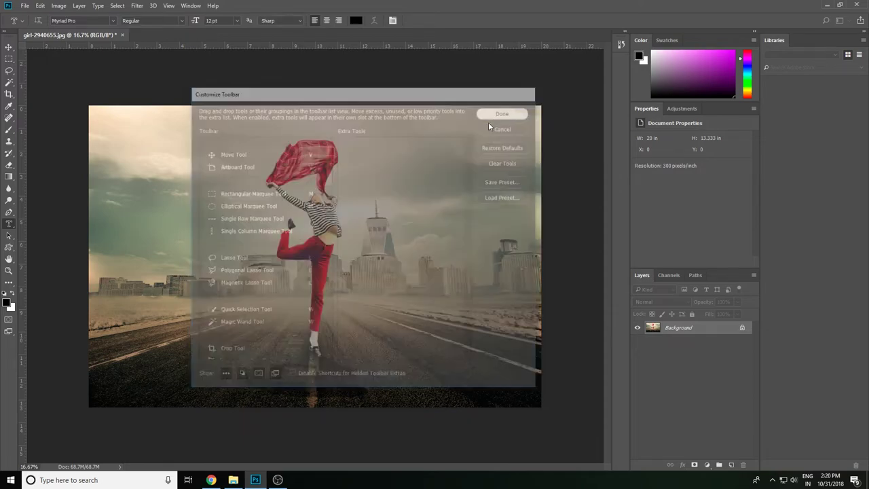
key("l")
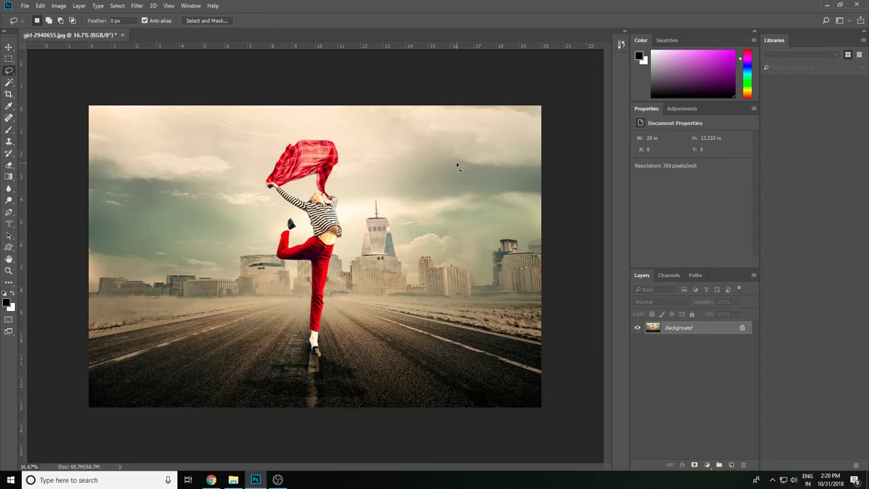
- Cycle through the Polygonal and Magnetic Lasso tools with Shift+L, then bring up the Edit menu
key("shift+l")
key("shift+l")
key("shift+l")
key("shift+l")
key("shift+l")
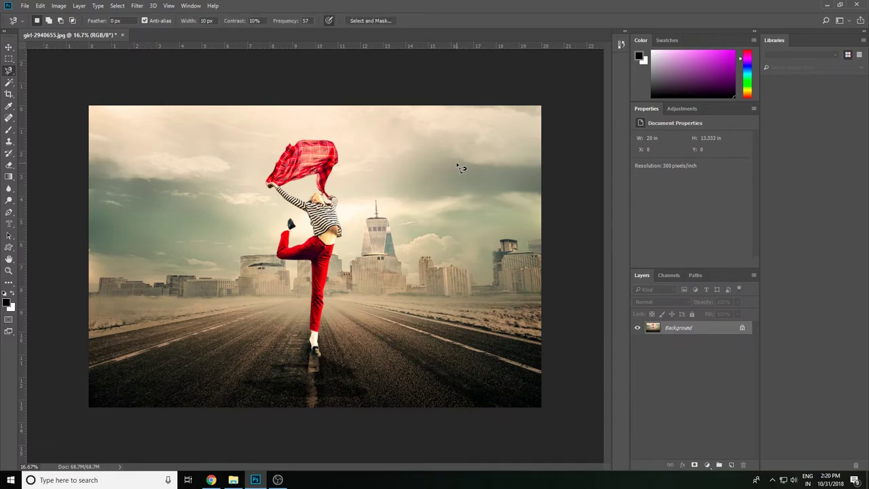
key("shift+l")
key("shift+l")
key("shift+l")
key("shift+l")
key("shift+l")
key("shift+l")
key("shift+l")
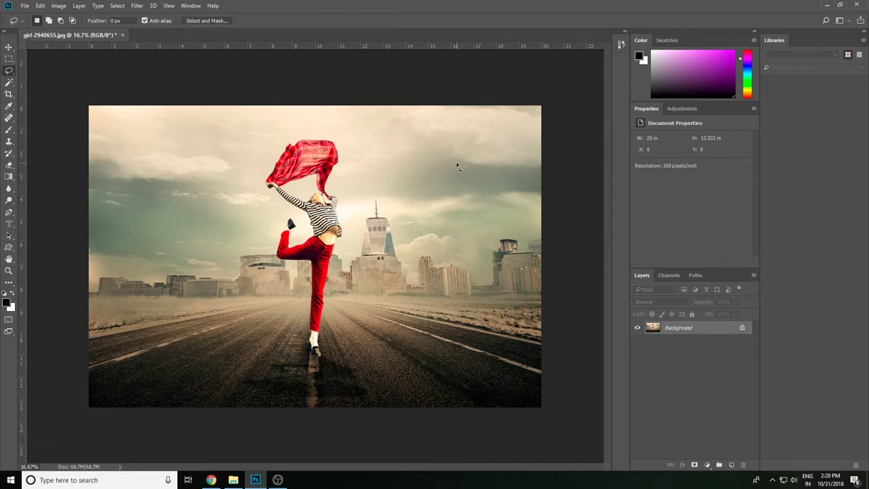
key("shift+l")
key("shift+l")
key("shift+l")
key("shift+l")
key("shift+l")
key("shift+l")
key("shift+l")
key("shift+l")
key("shift+l")
left_click(40, 6)
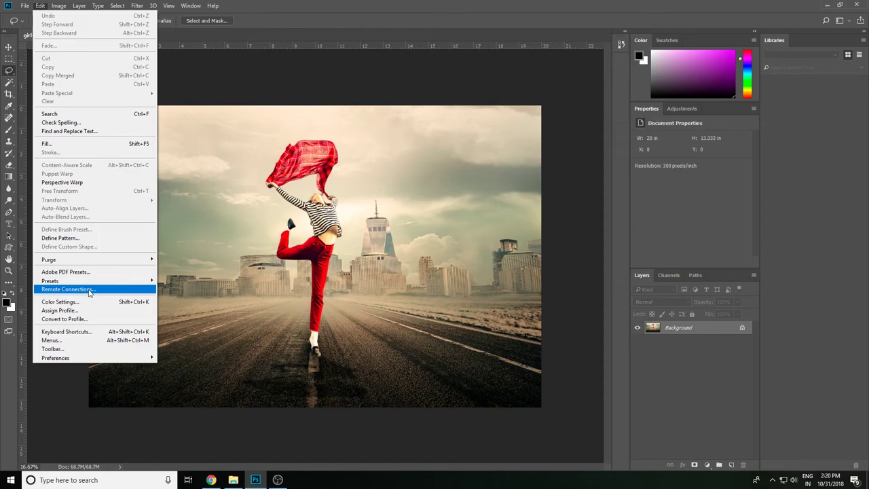
left_click(97, 291)
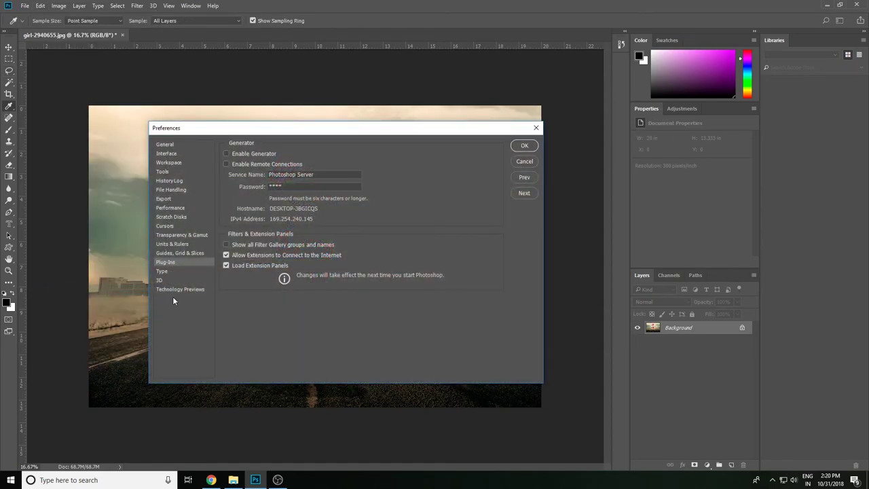
left_click(527, 163)
key("l")
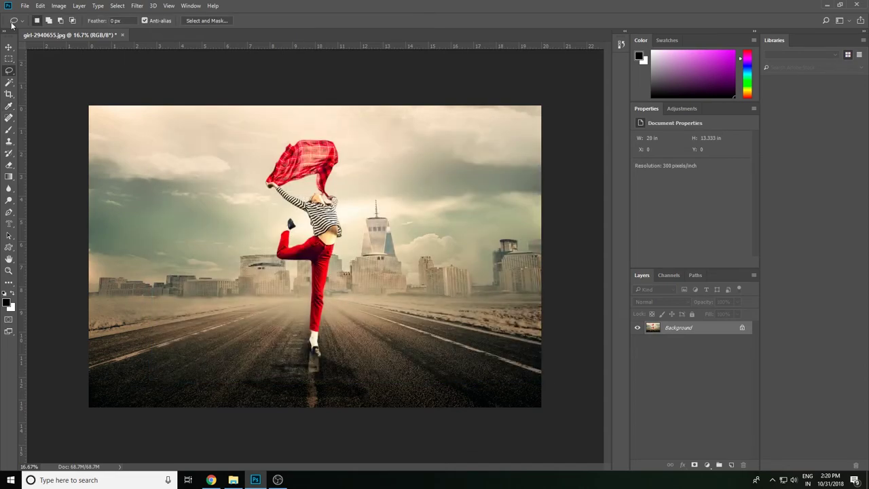
left_click(40, 6)
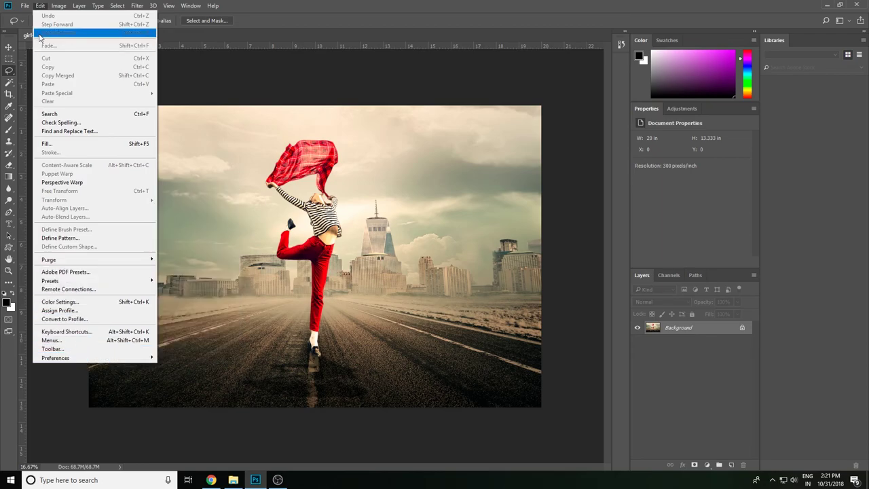
mouse_move(58, 6)
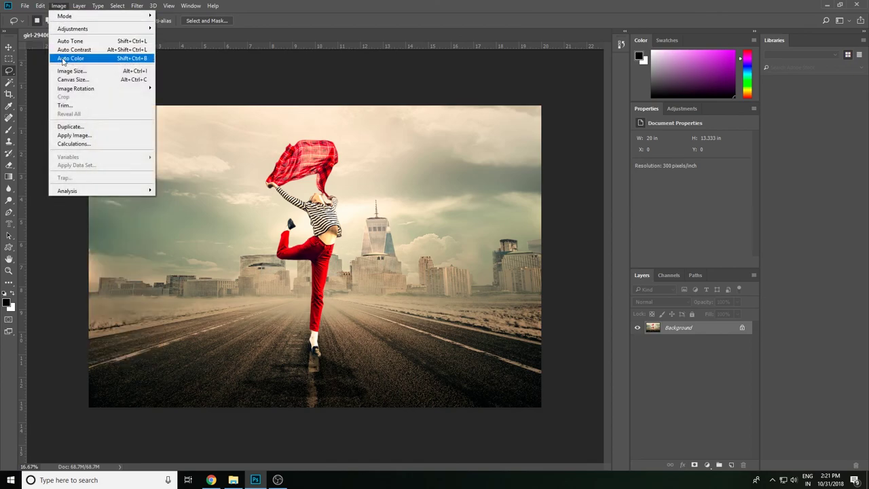
left_click(241, 82)
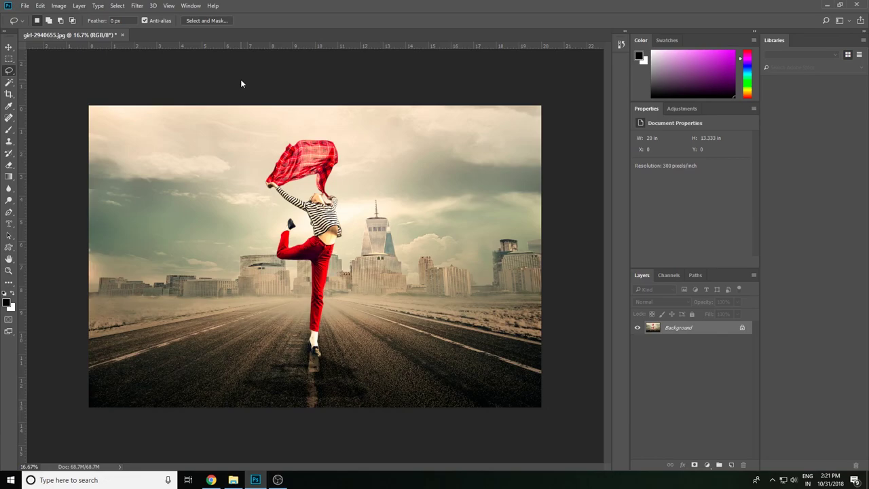